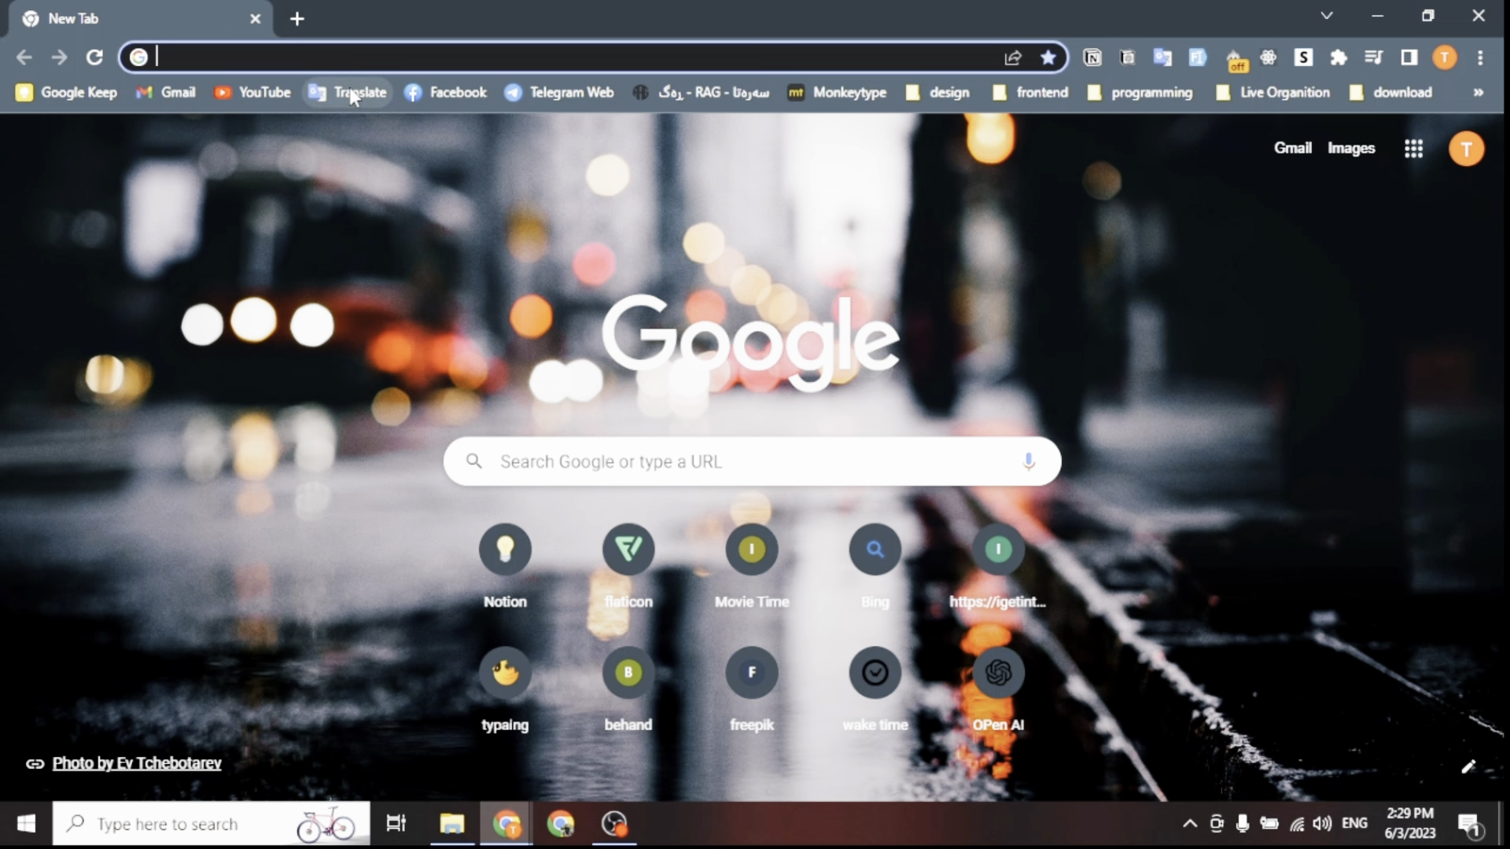
Step: Search the web for virtualbox and open the Downloads page of virtualbox.org
type("v")
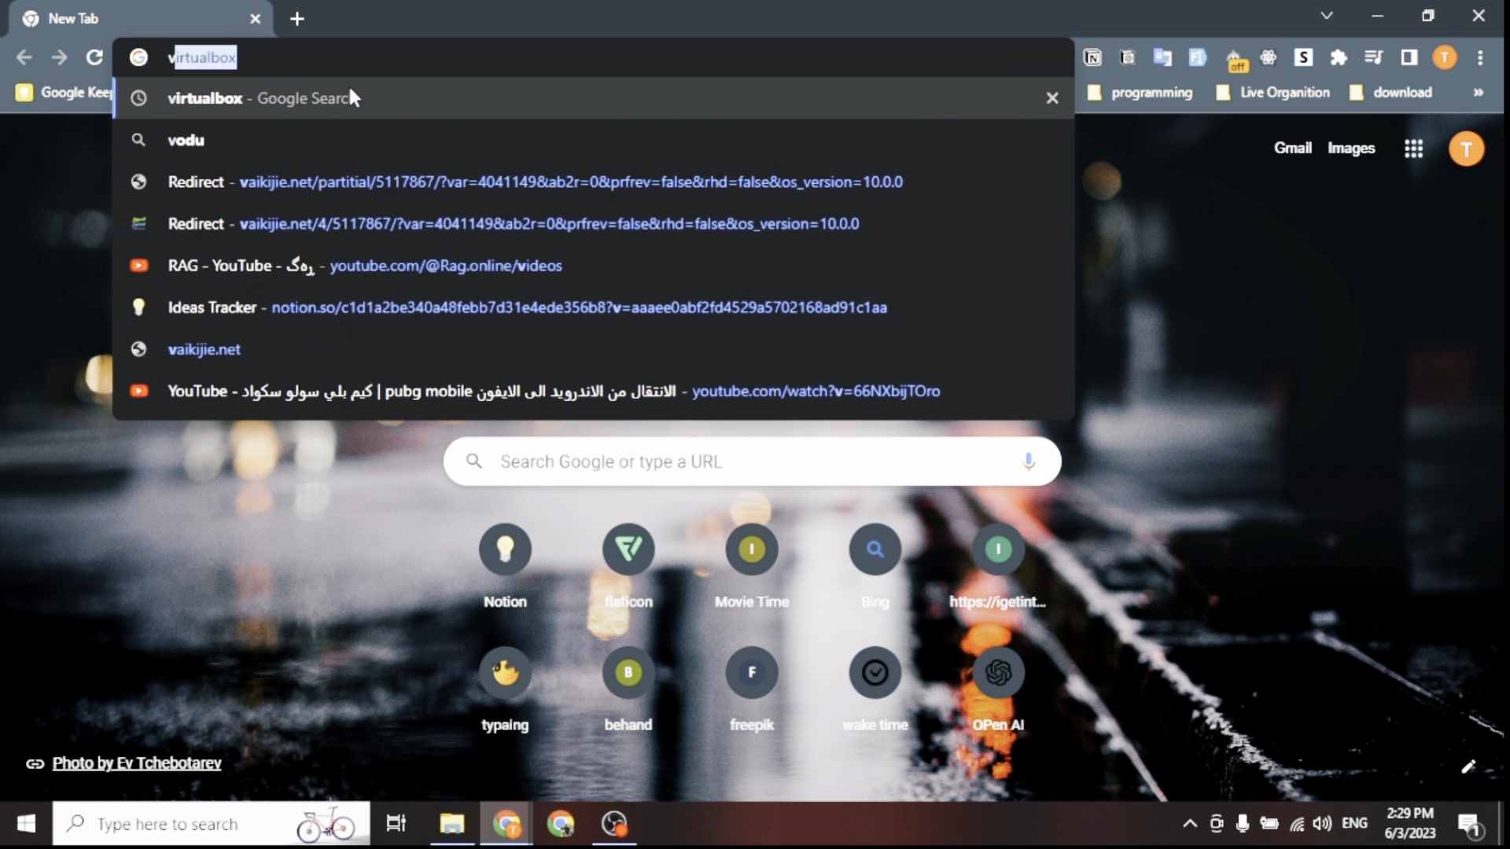
left_click(350, 94)
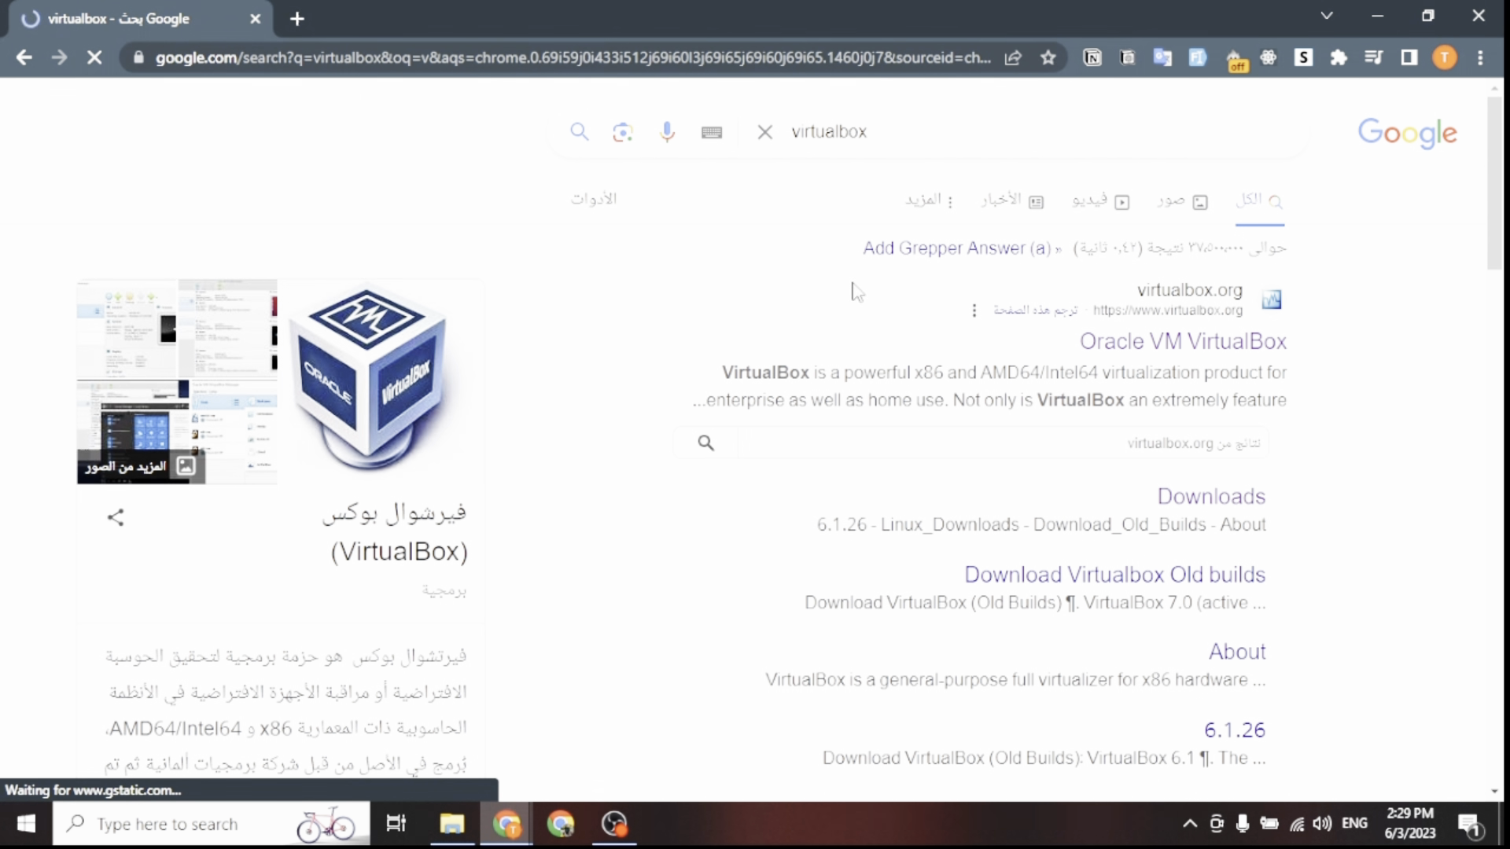
left_click(1210, 351)
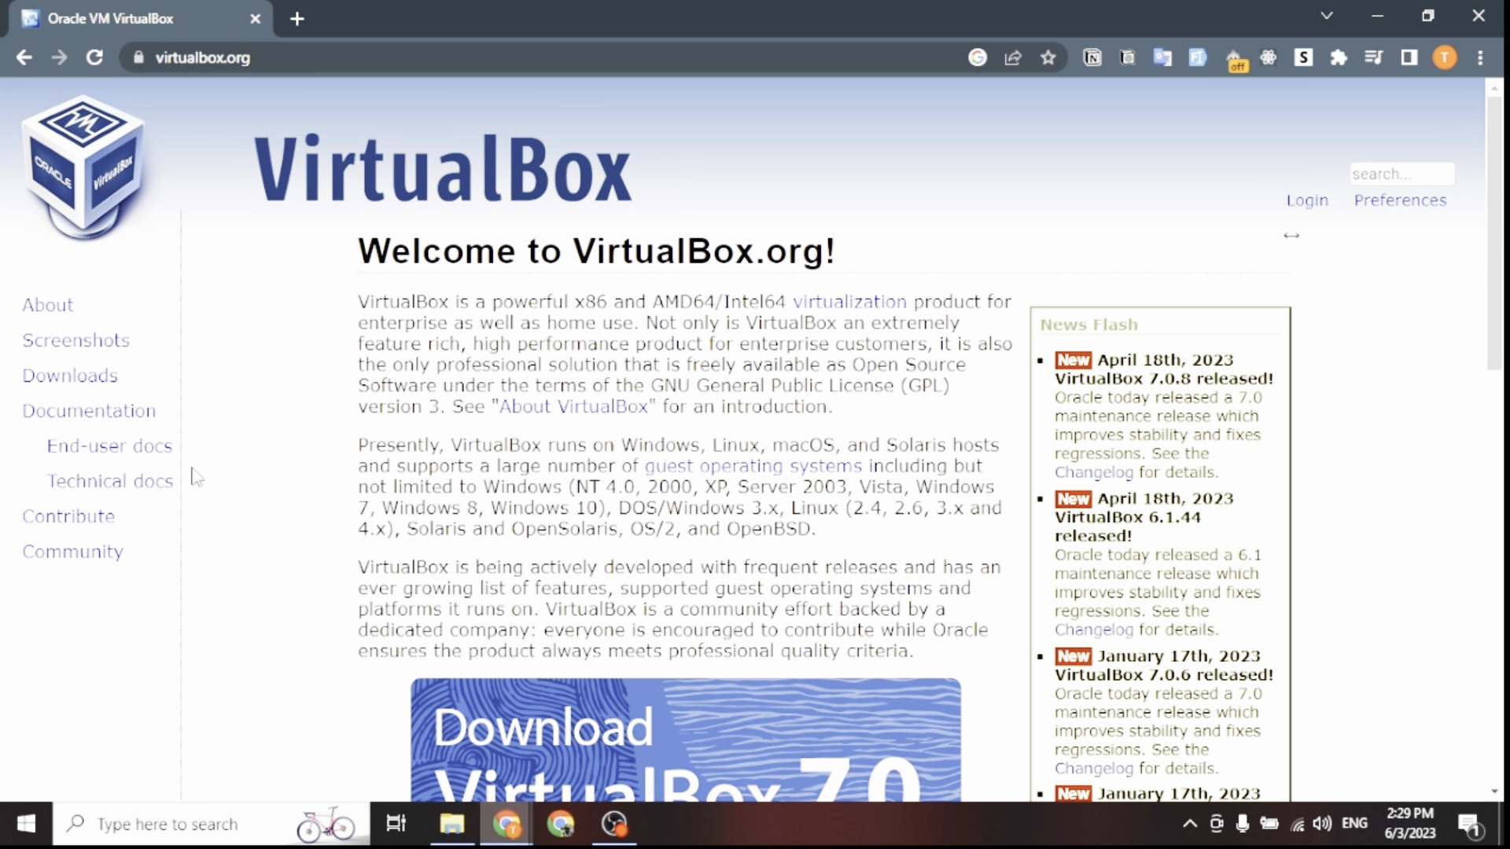
left_click(79, 381)
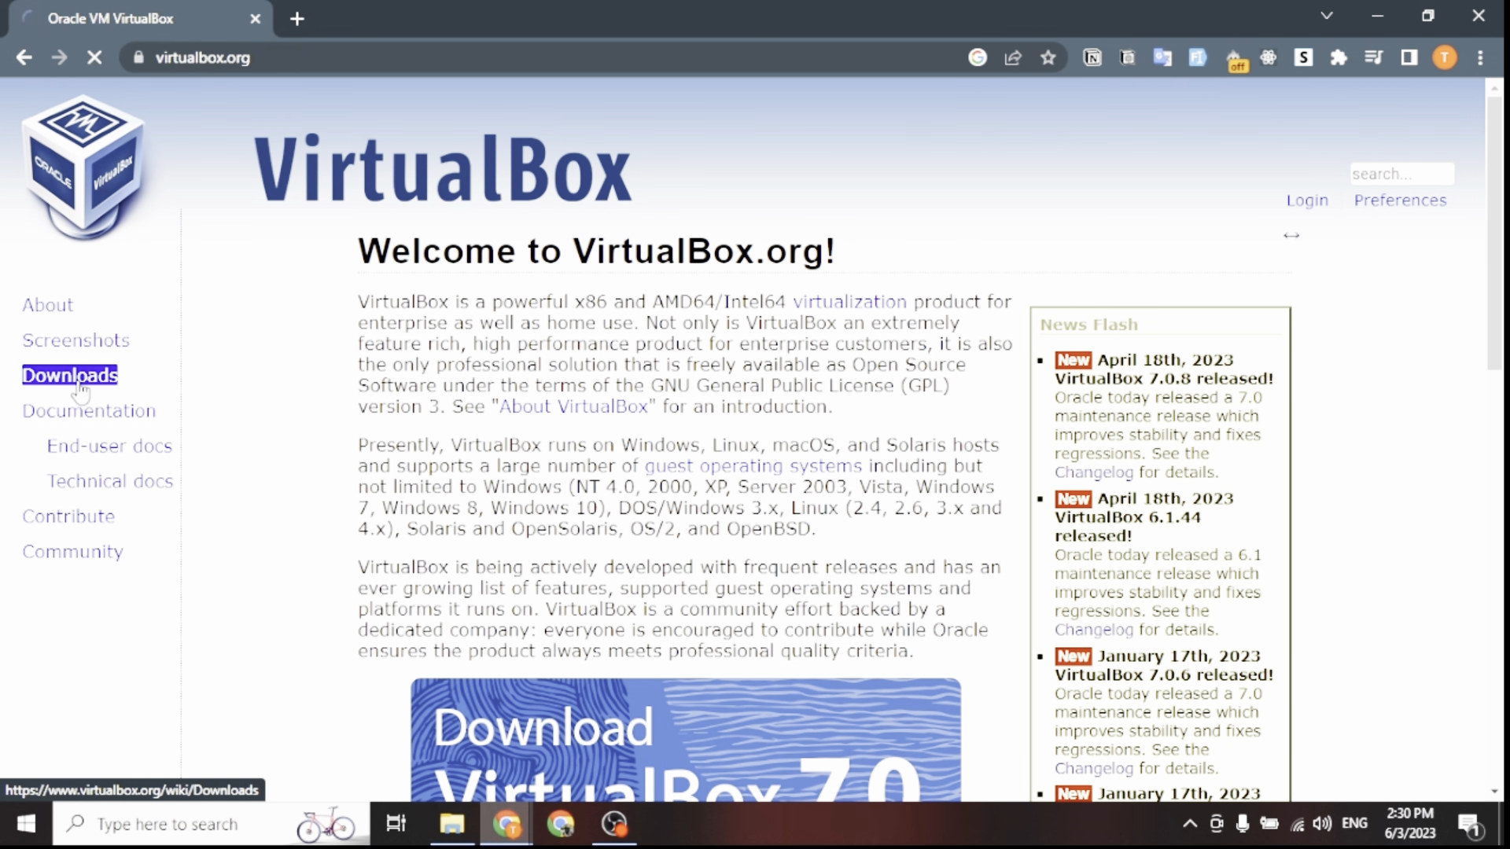
Step: Try to download the VirtualBox 7.0.8 Windows hosts package and dismiss the duplicate download dialog
left_click(474, 509)
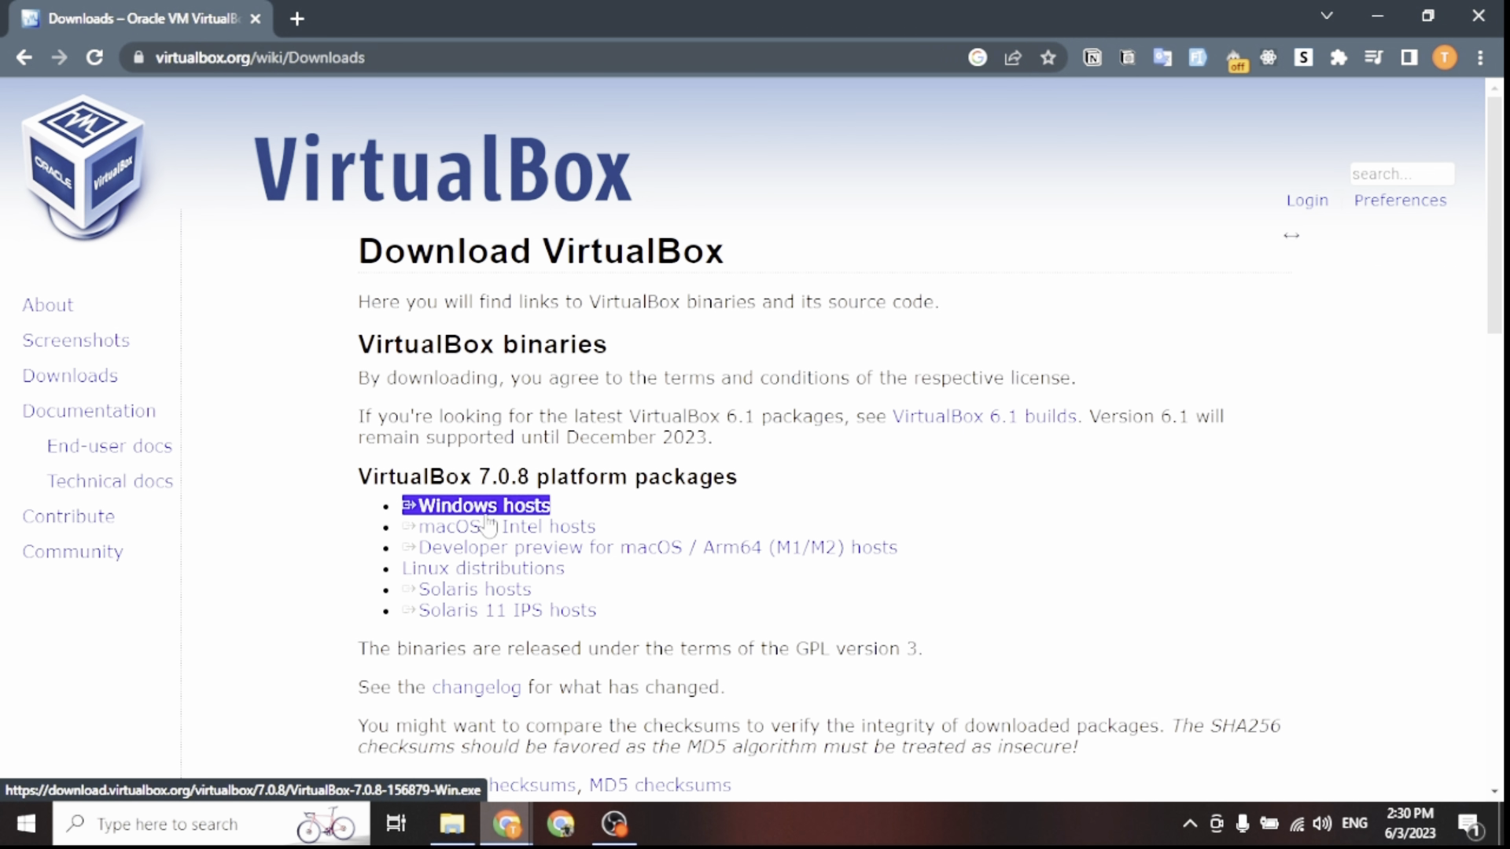
left_click(495, 527)
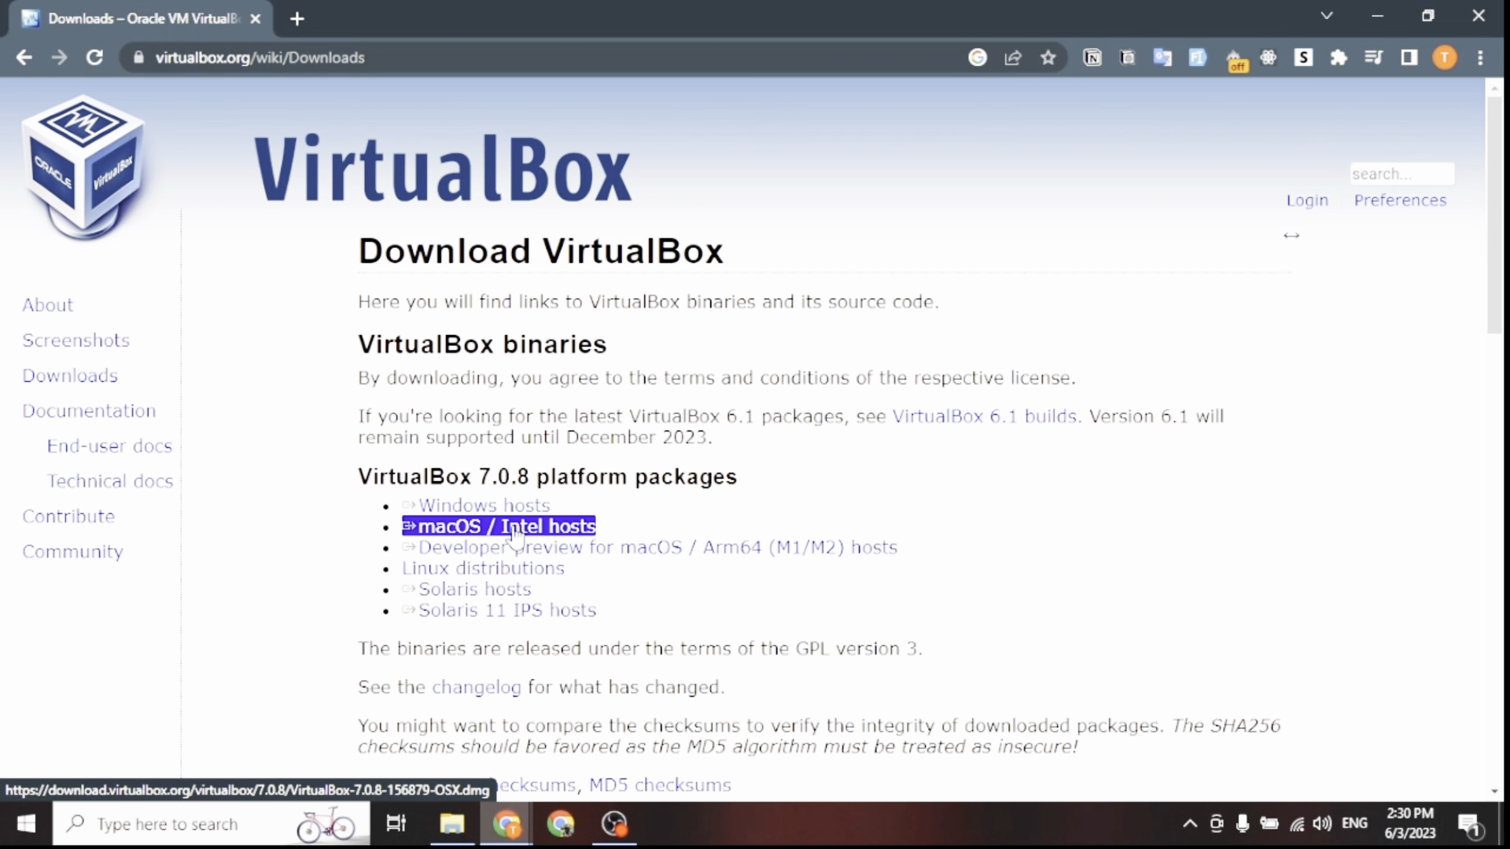
left_click(500, 510)
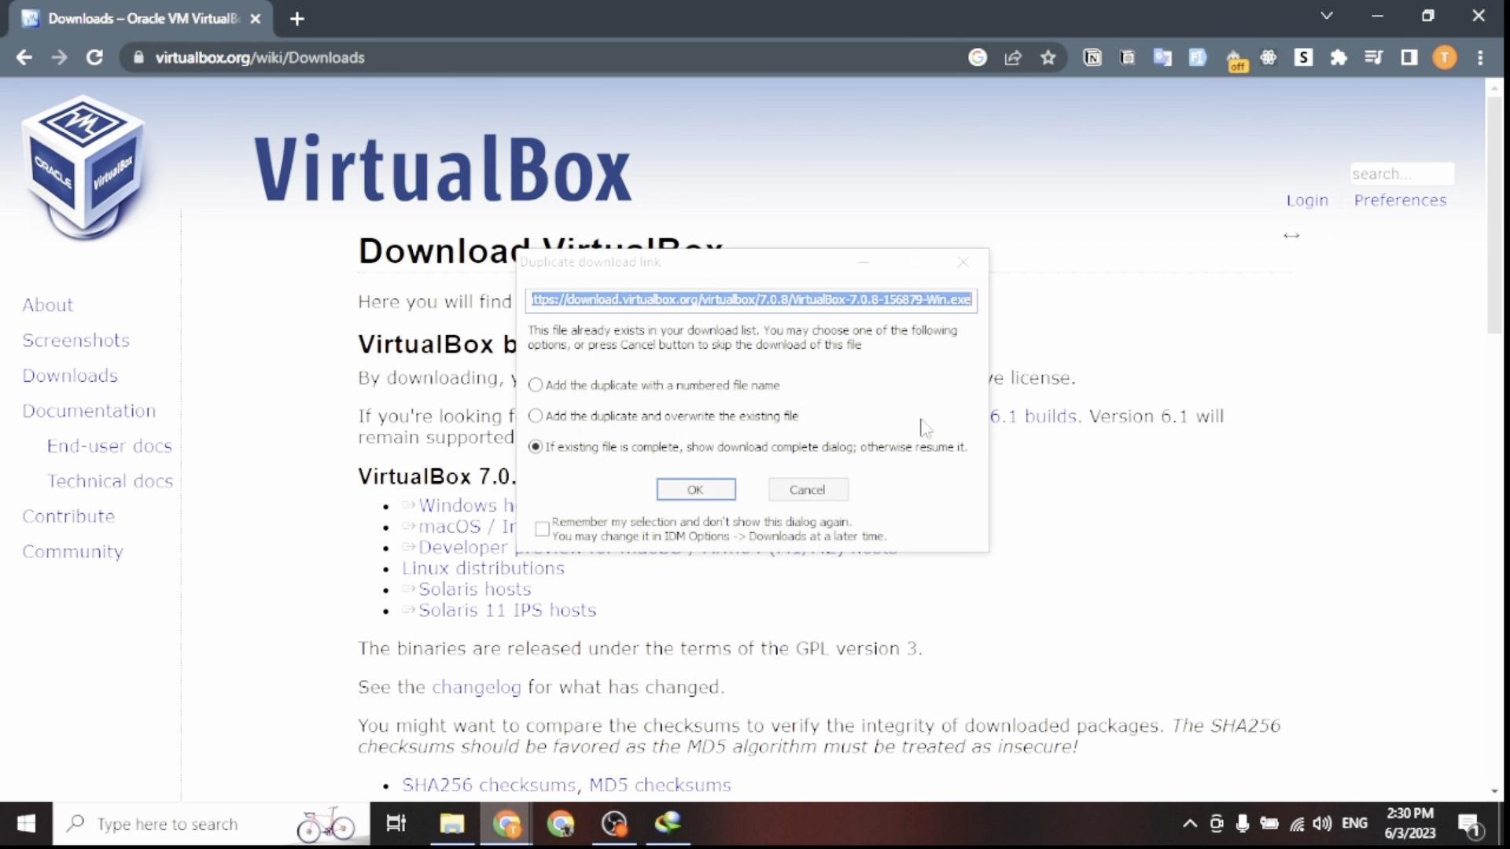
left_click(965, 263)
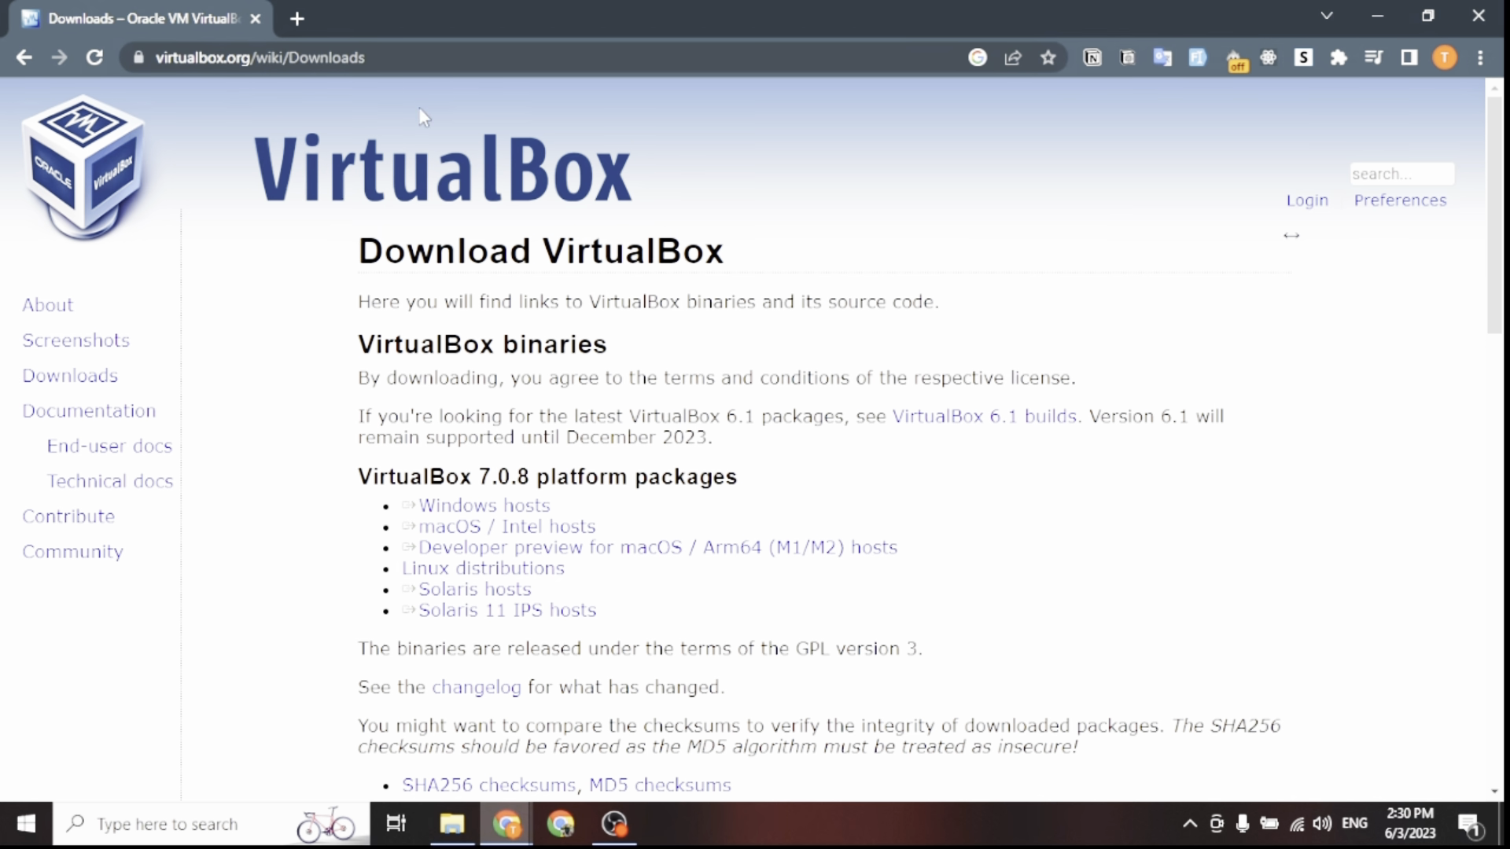
Step: Search the web for kali linux in a new browser tab
left_click(299, 20)
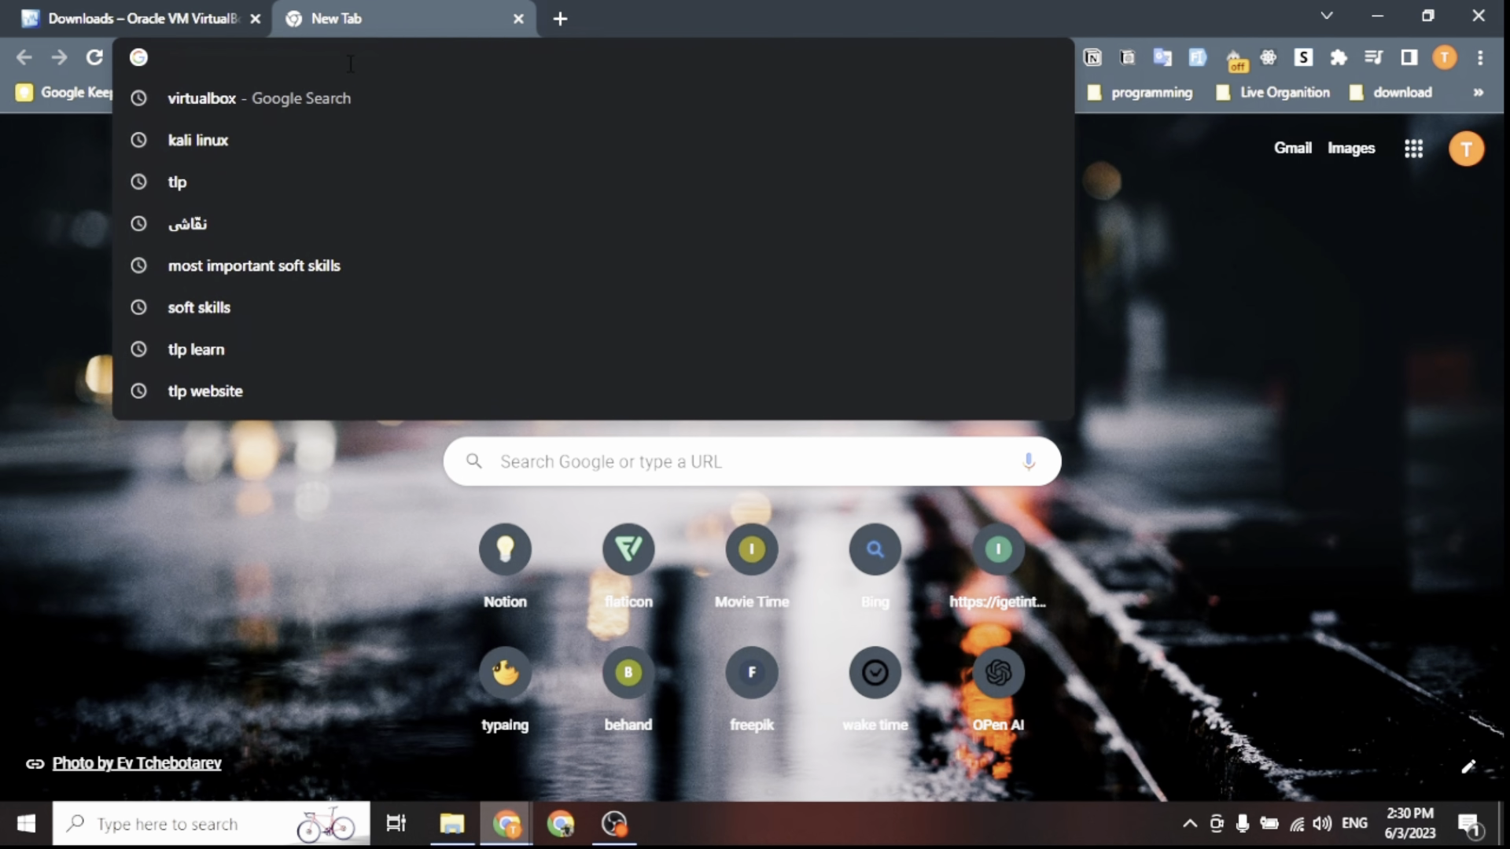
type("kai")
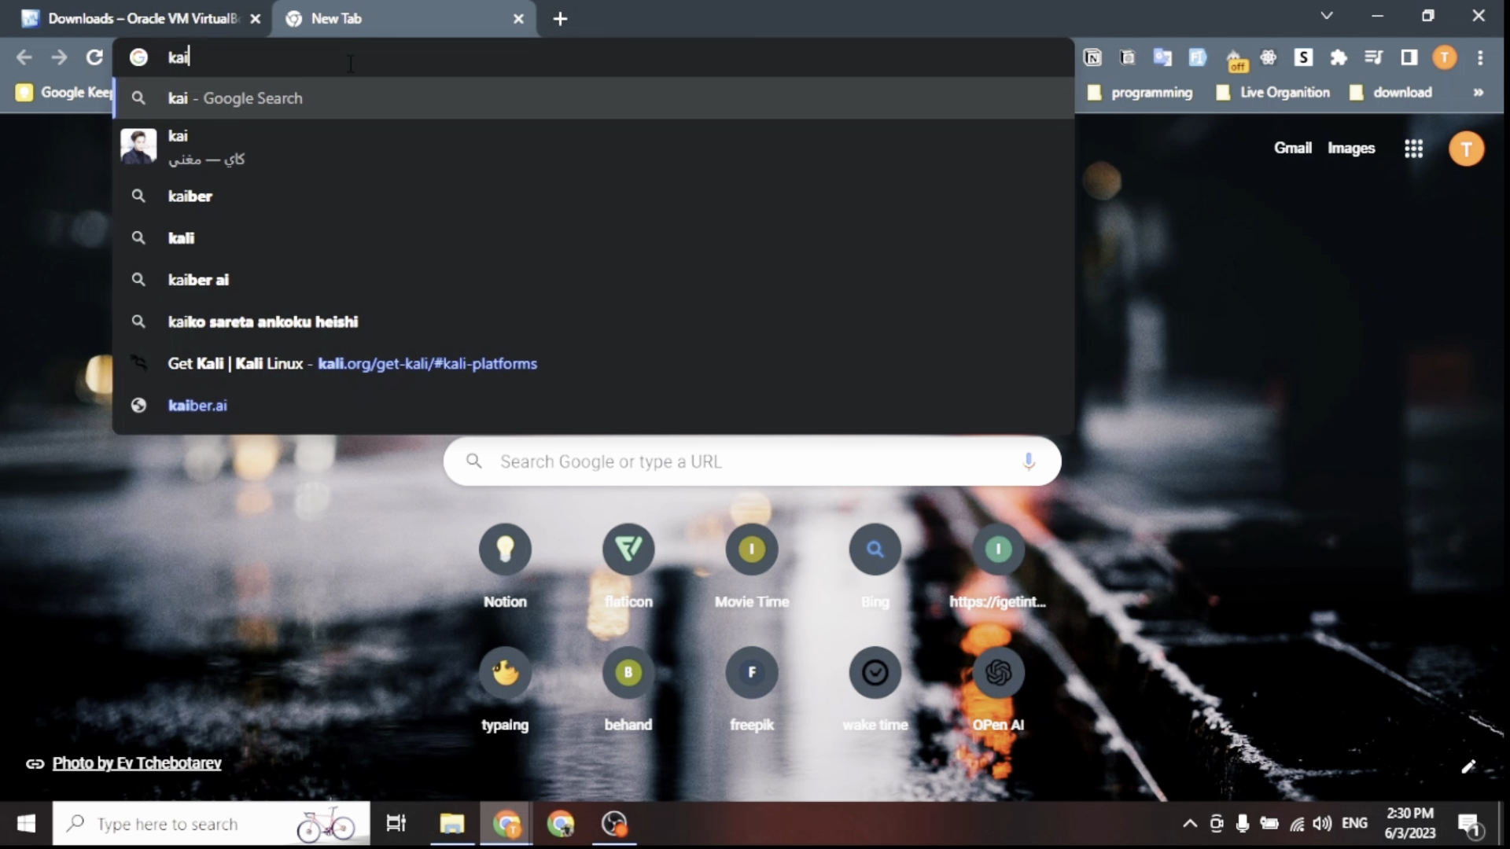
key("BackSpace")
type("li")
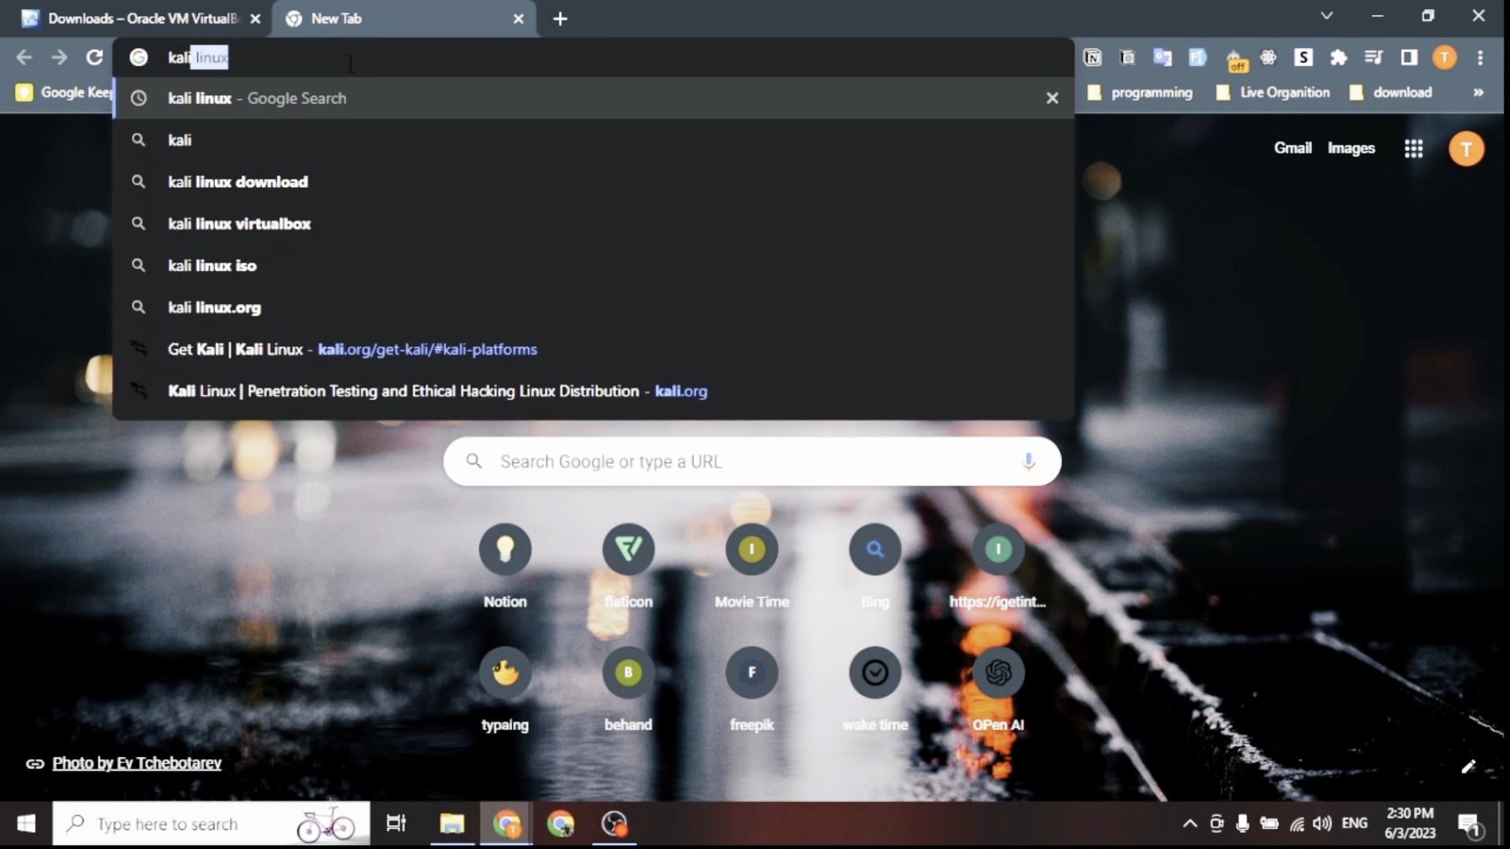
key("Return")
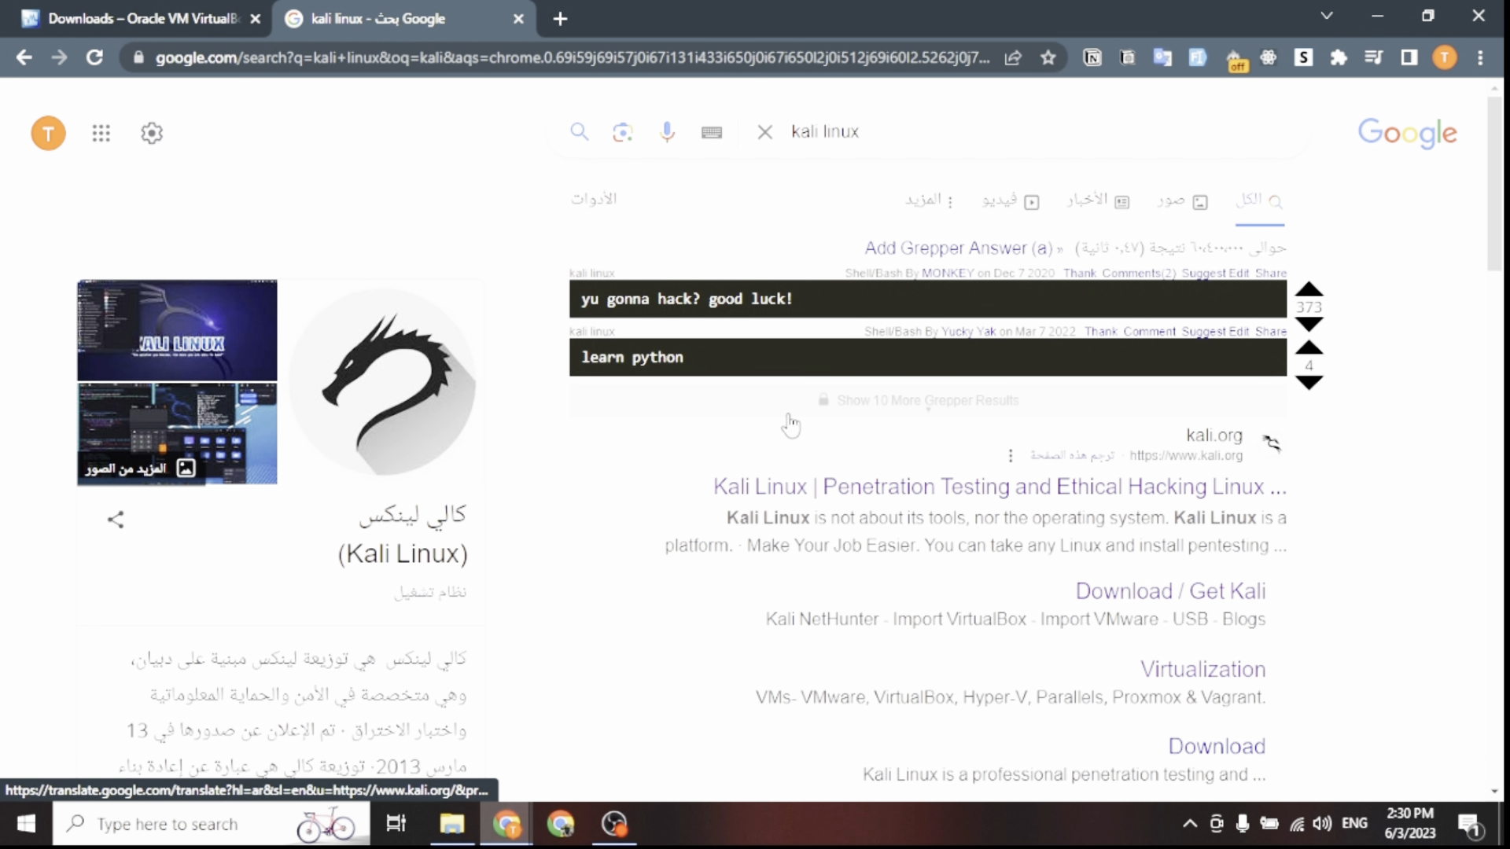
Step: Open the official kali.org site and go from its download page to the Virtual Machines images
left_click(975, 488)
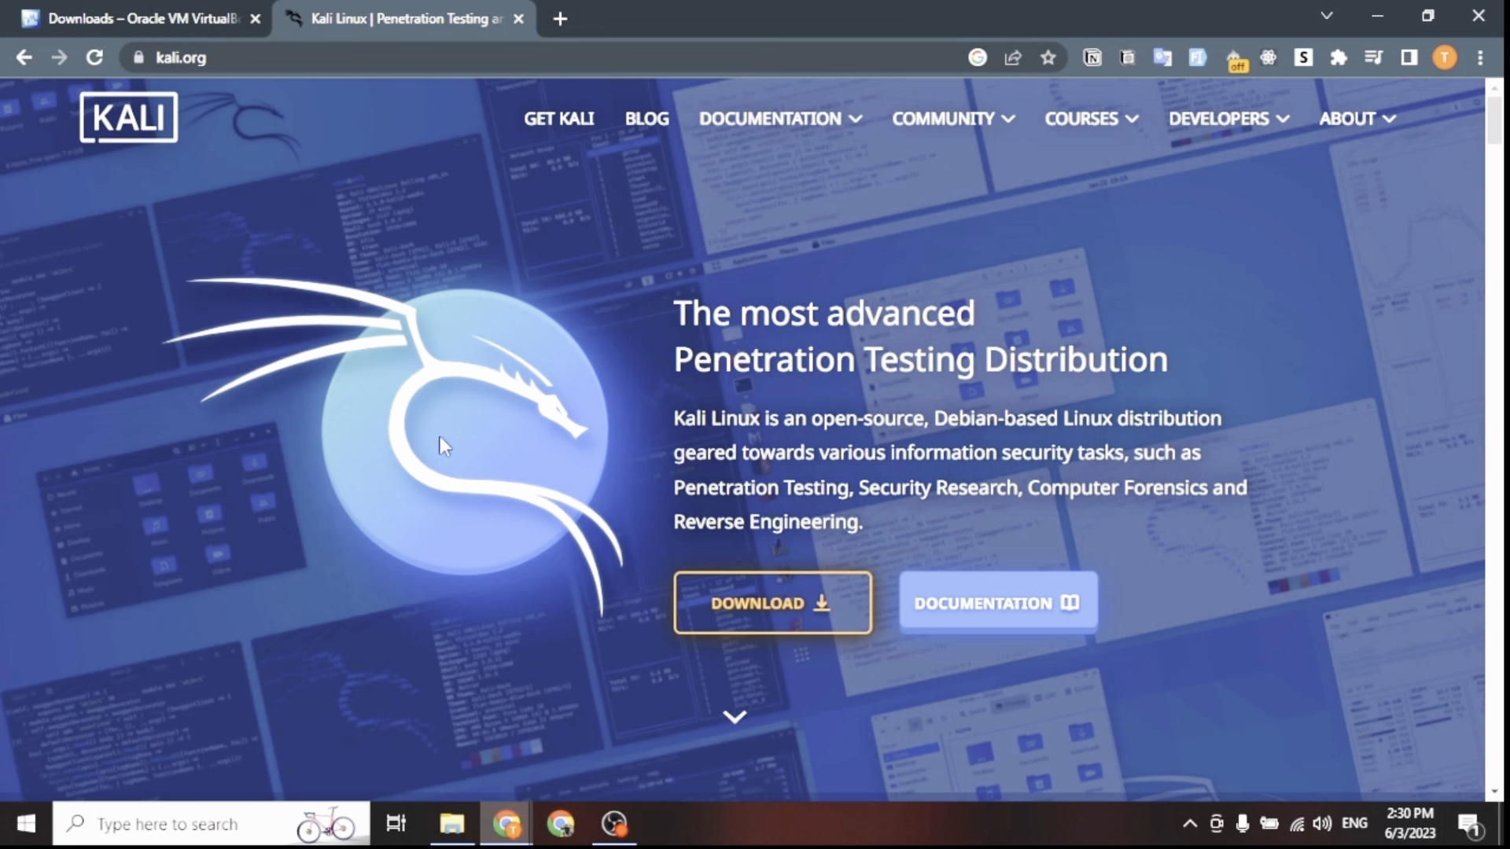
left_click(745, 605)
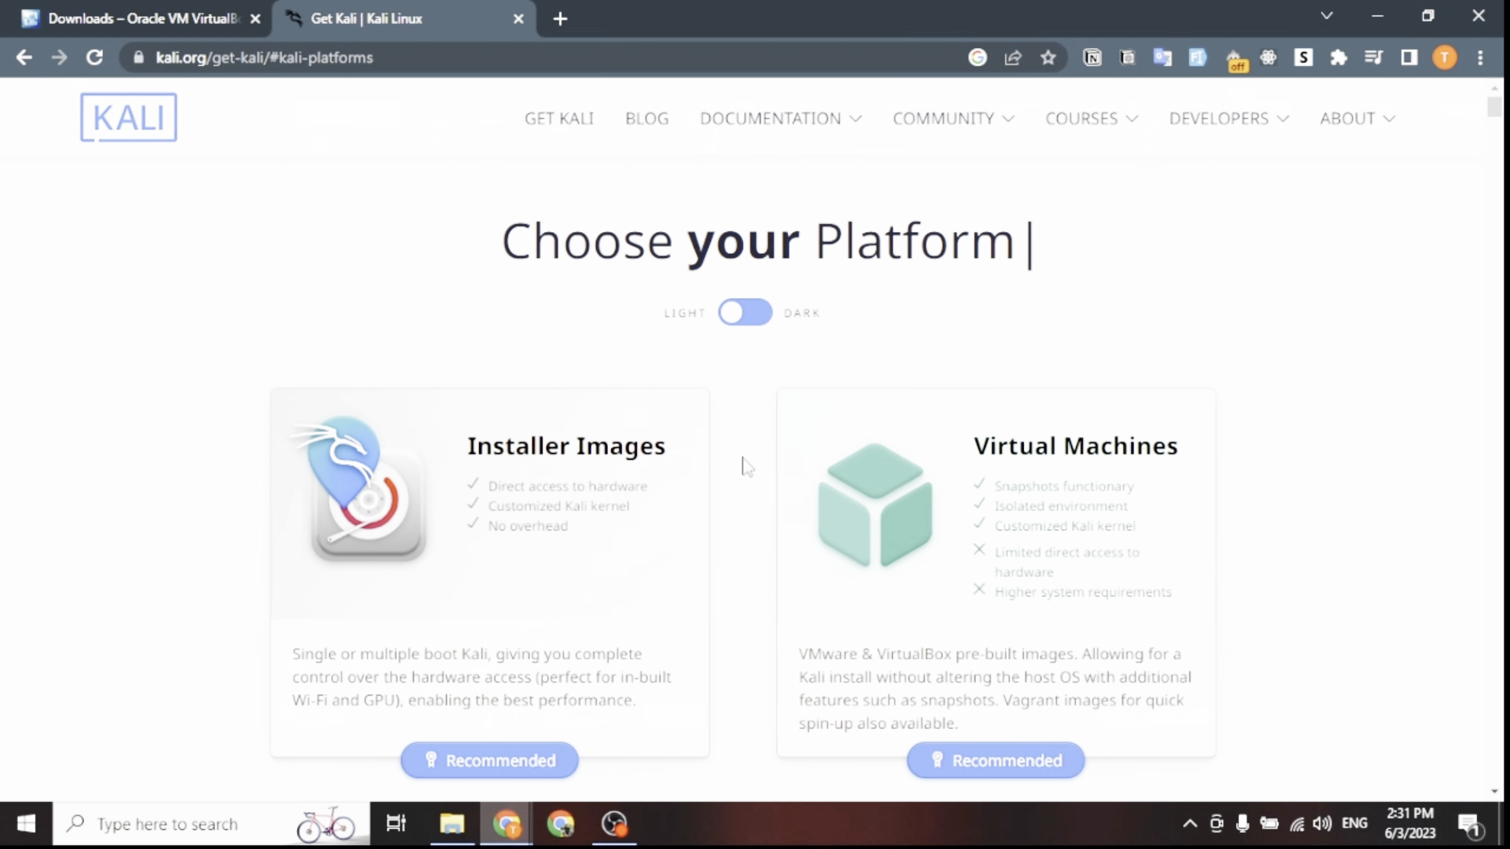
scroll(999, 476, "down", 3)
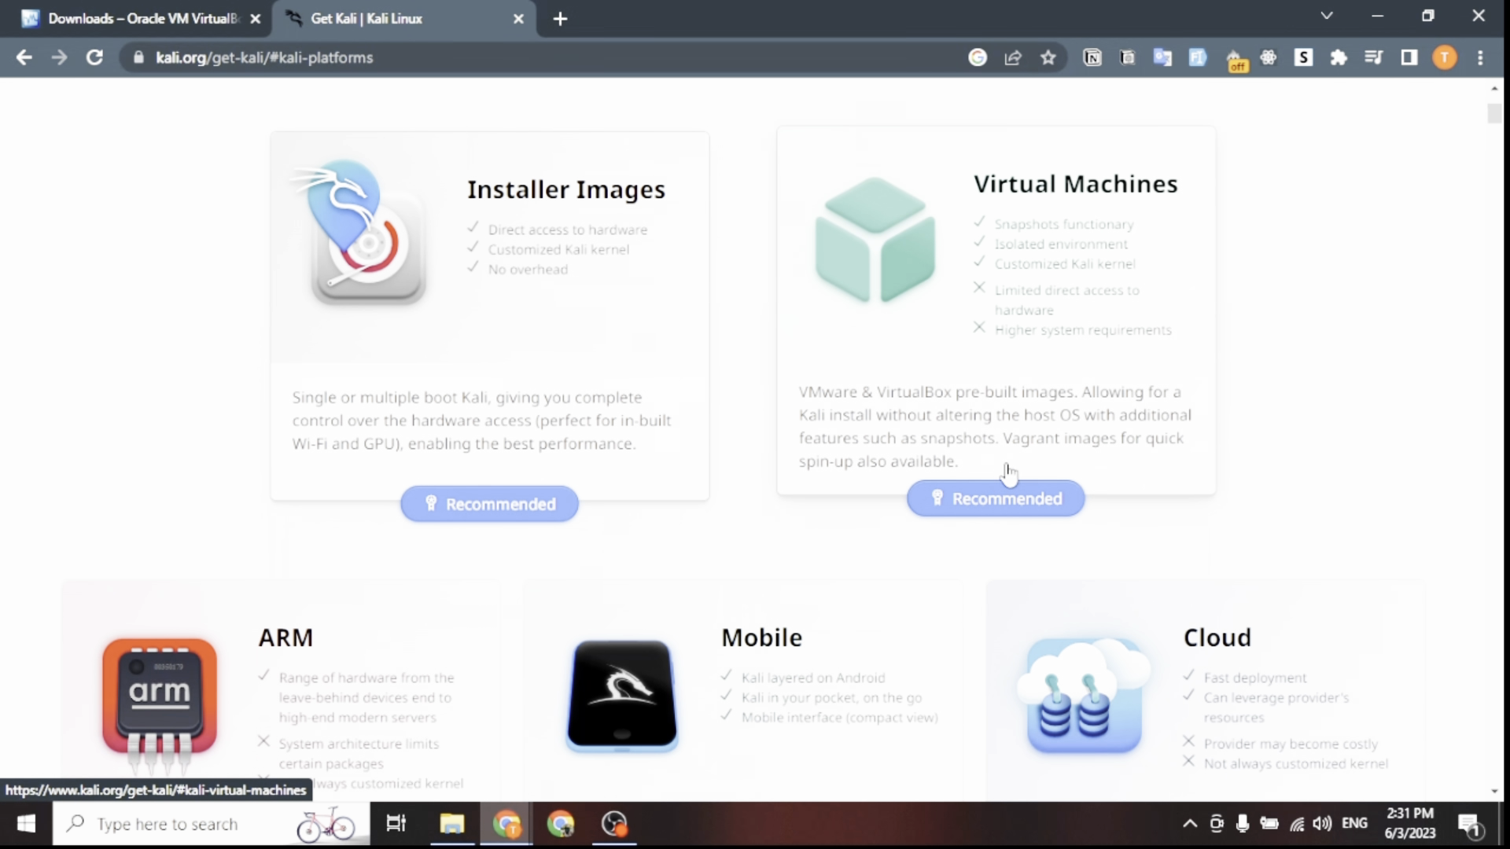
left_click(1008, 413)
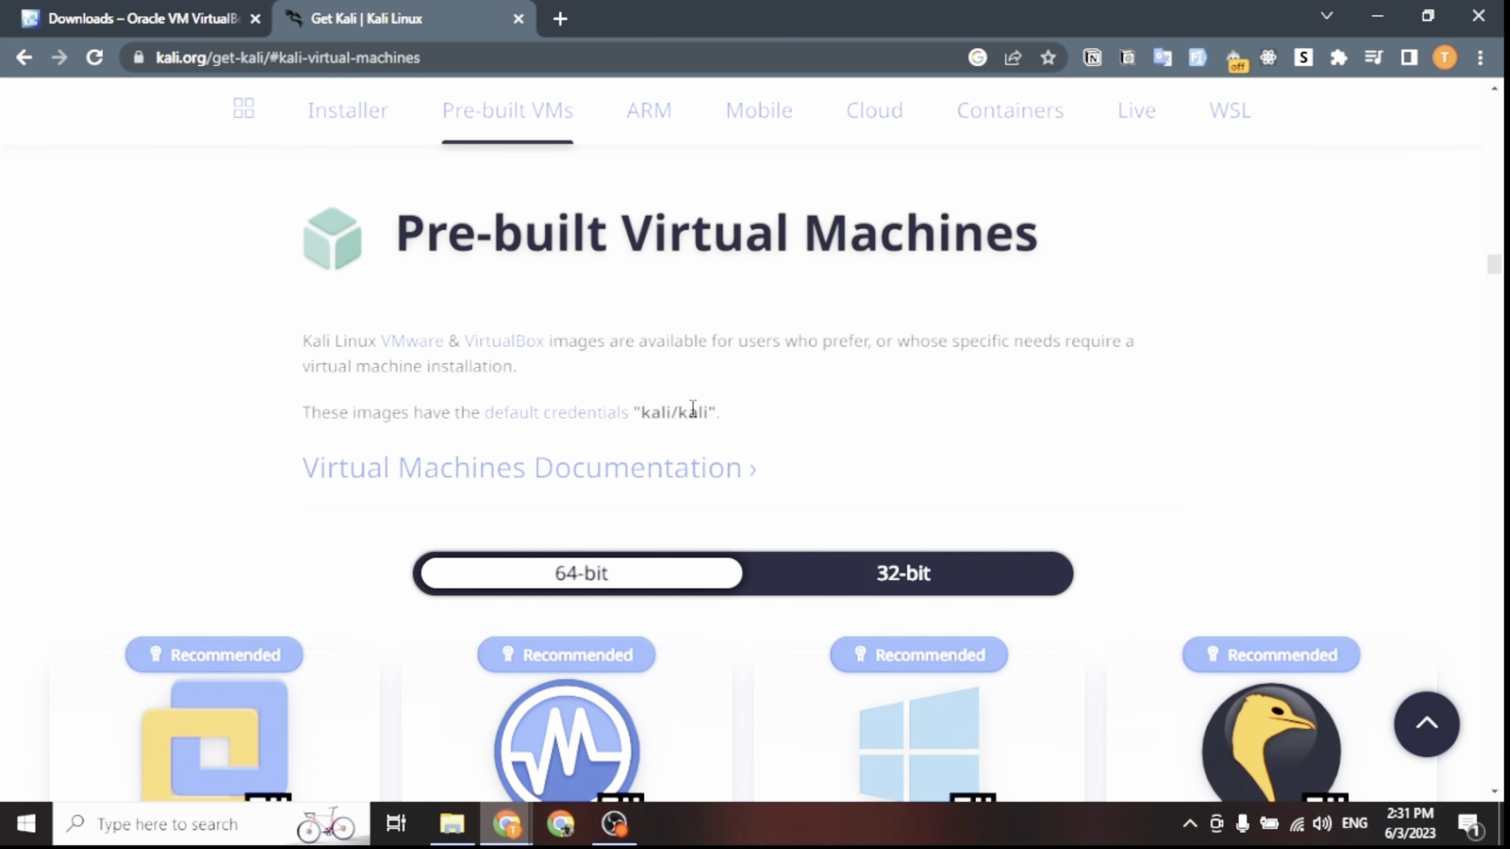
Step: View the 32-bit pre-built virtual machine images and return to the 64-bit ones
scroll(693, 408, "down", 3)
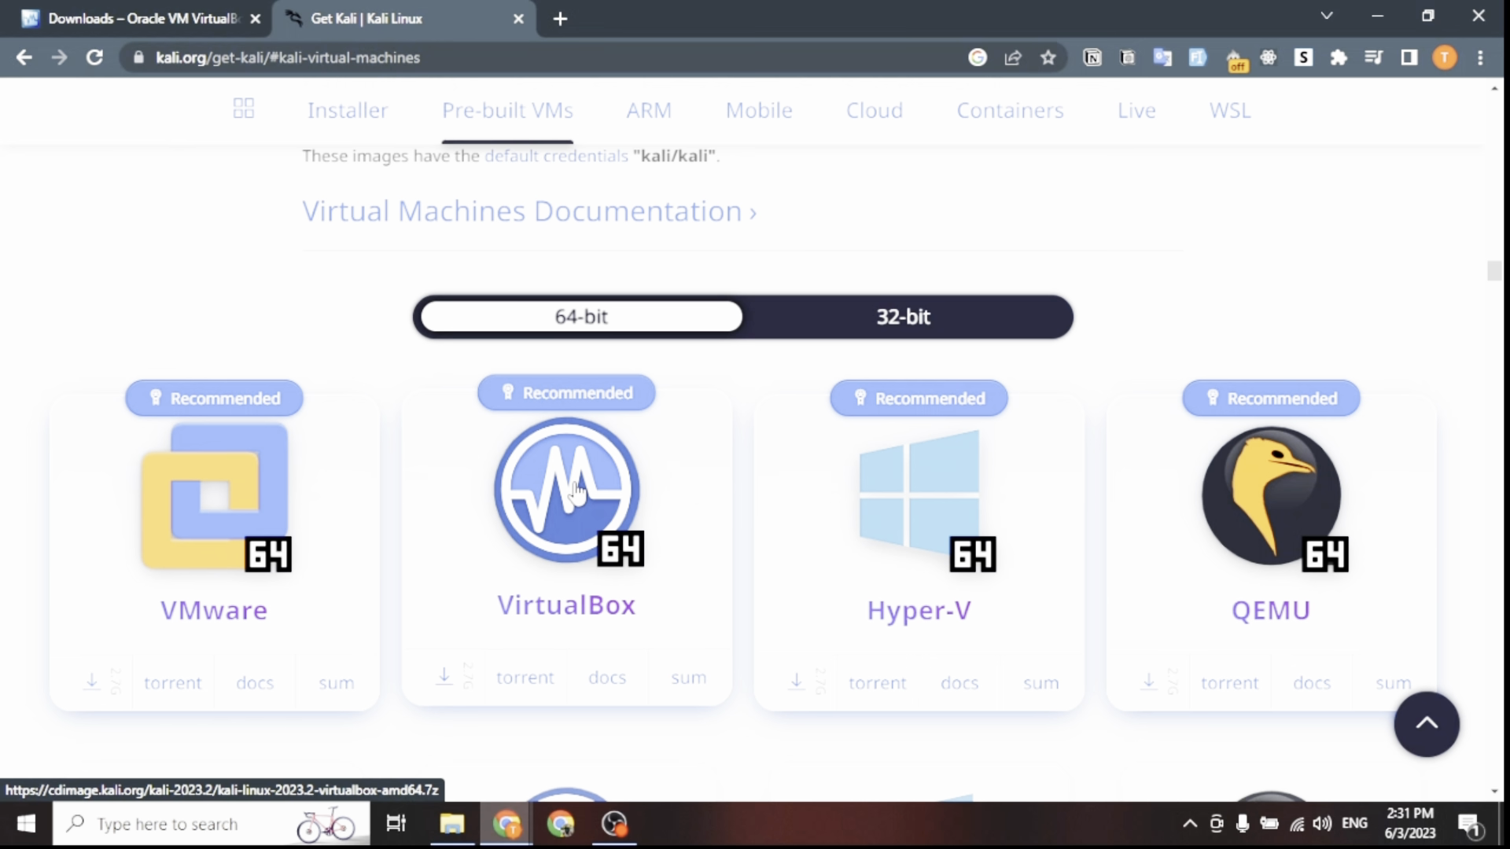
left_click(903, 318)
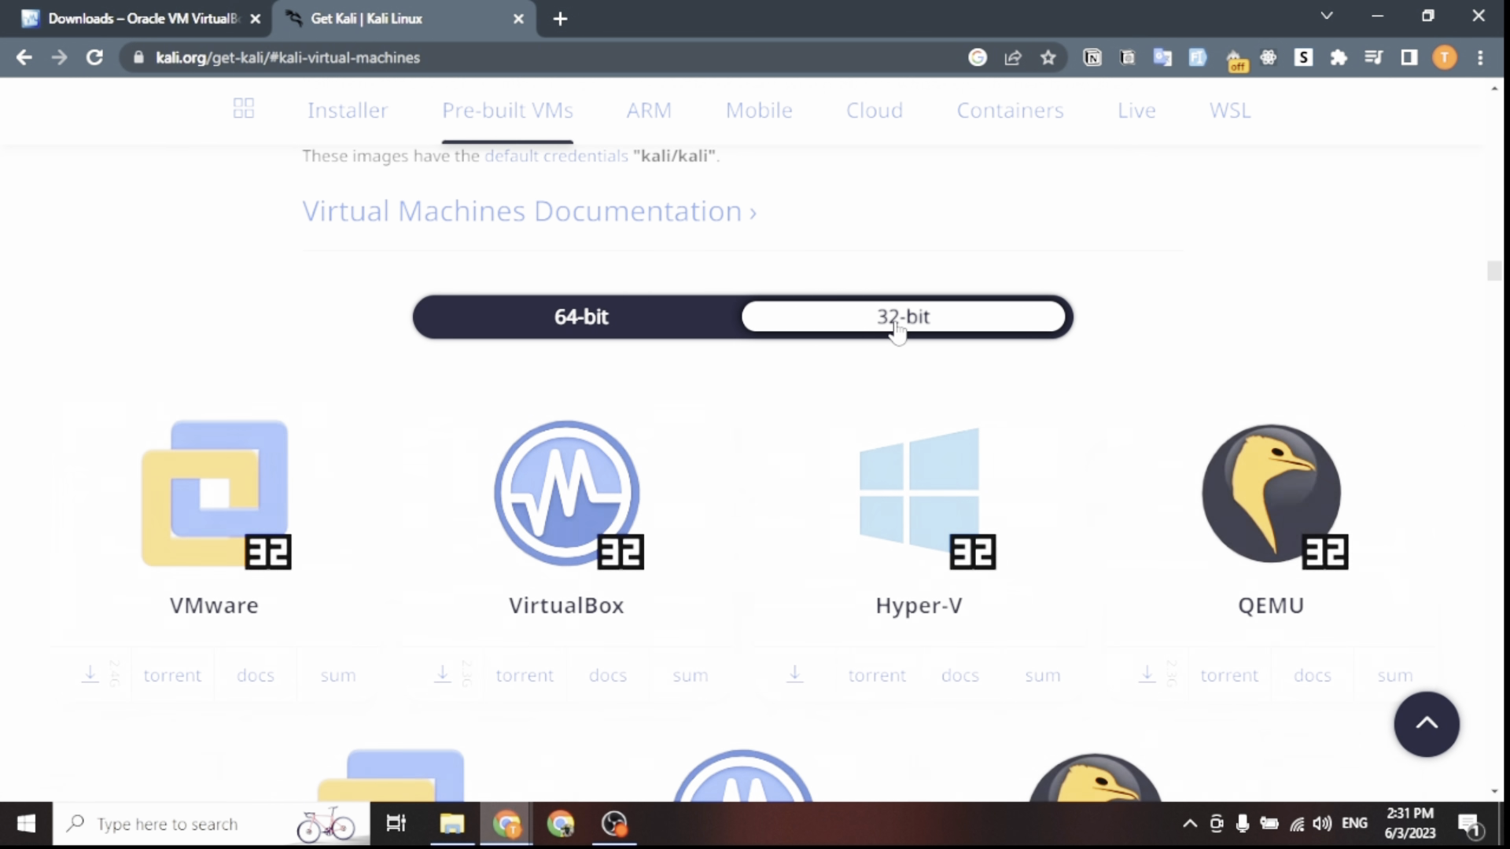
left_click(605, 332)
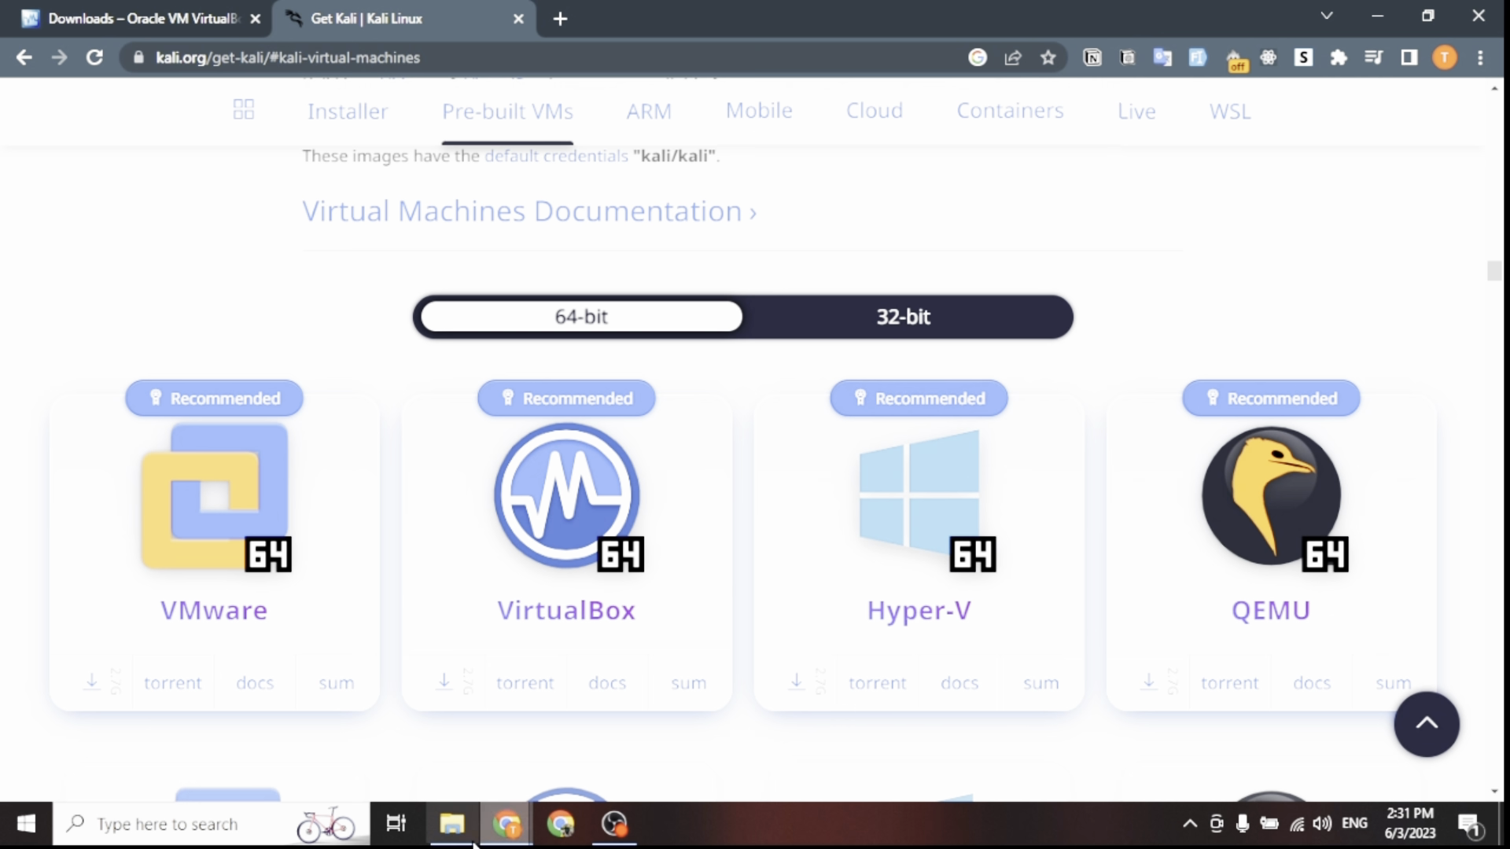
Step: Check the computer's system type in the Windows About your PC settings, highlight the processor architecture, and close Settings
left_click(215, 834)
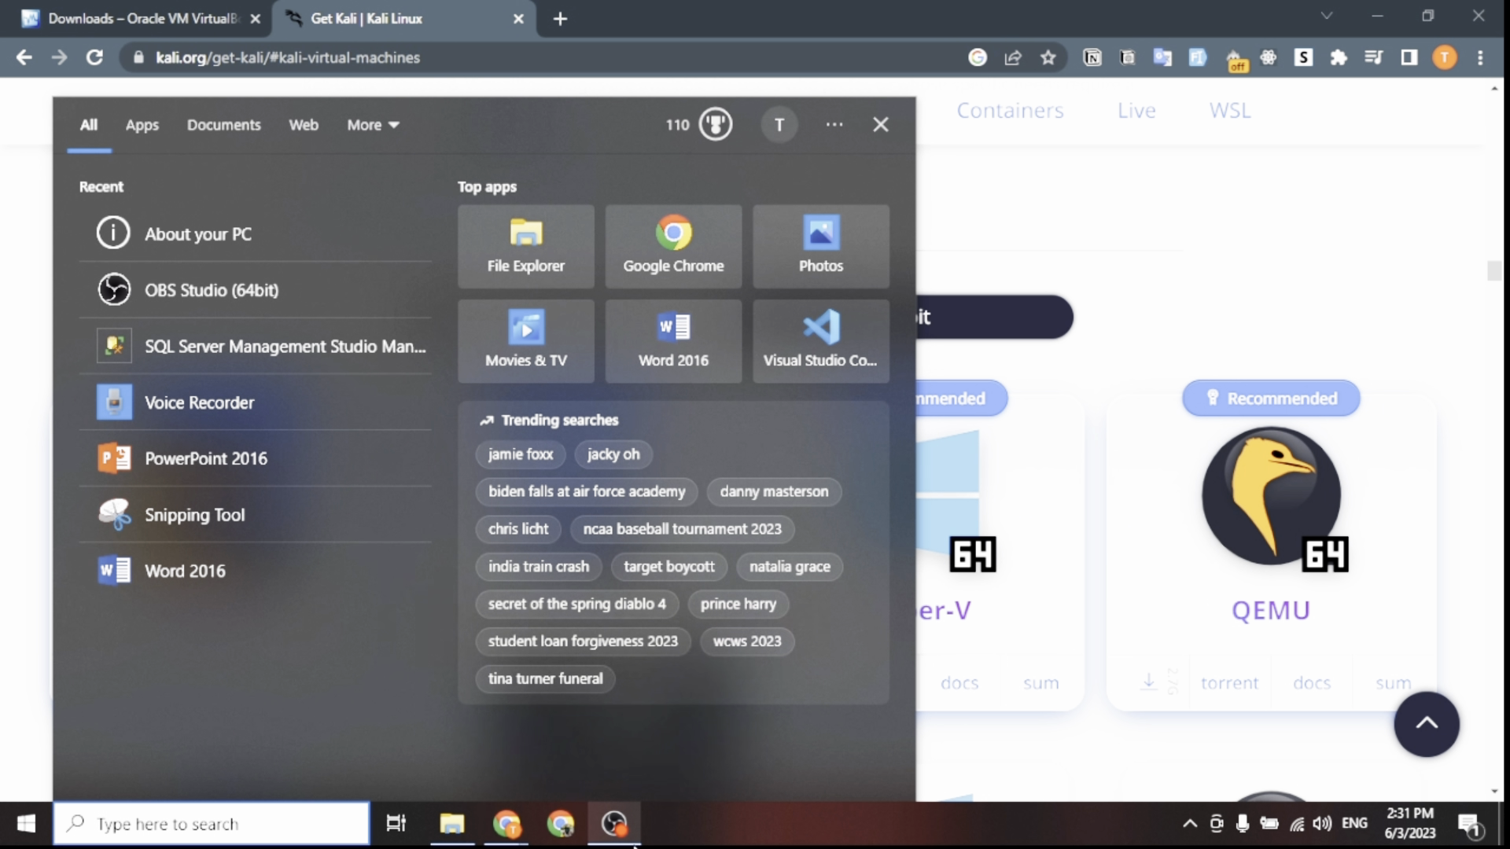
type("a")
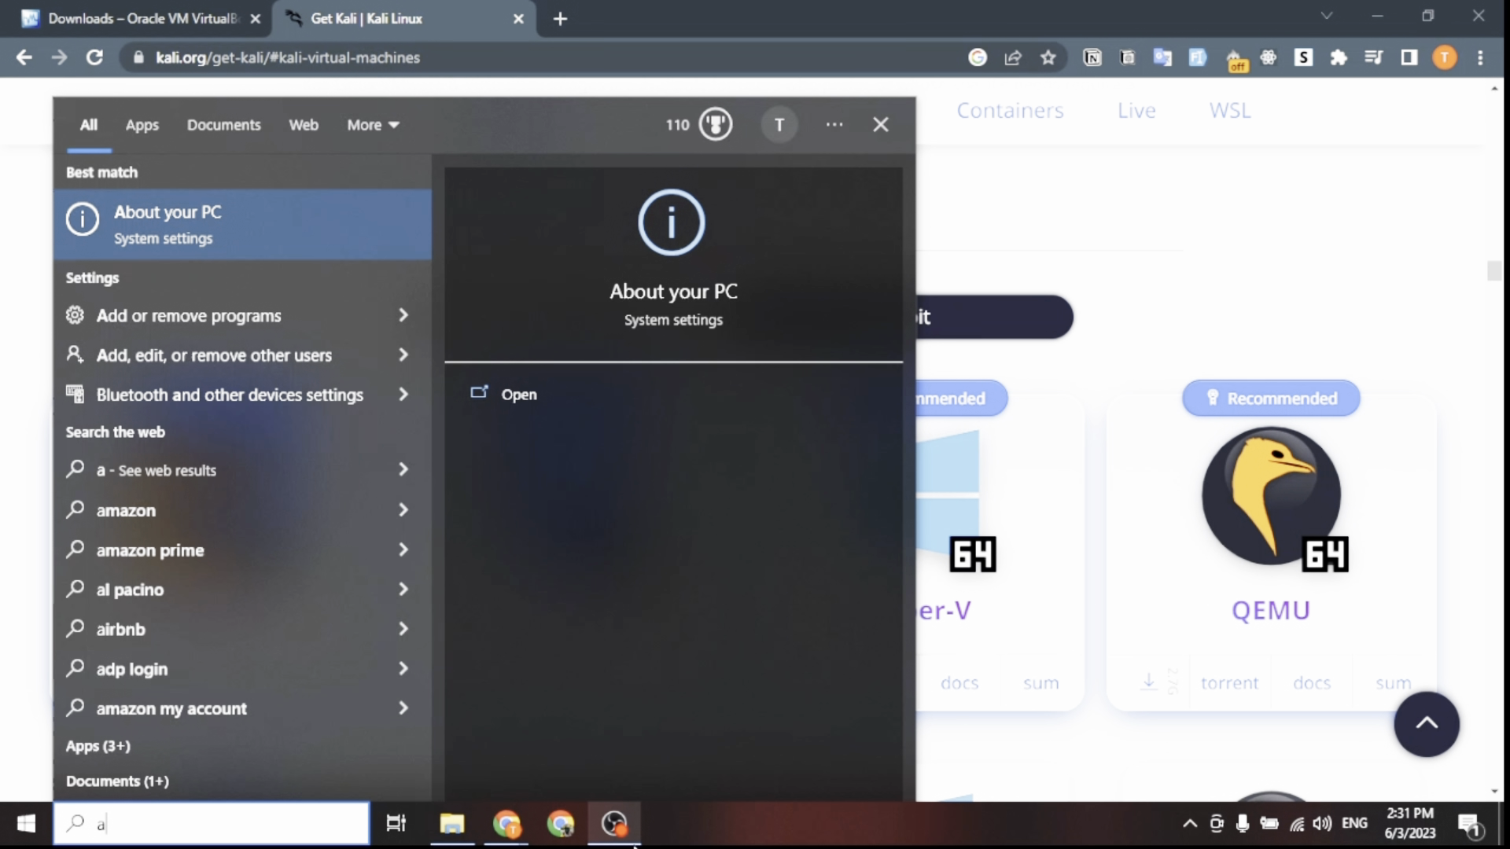
type("bou")
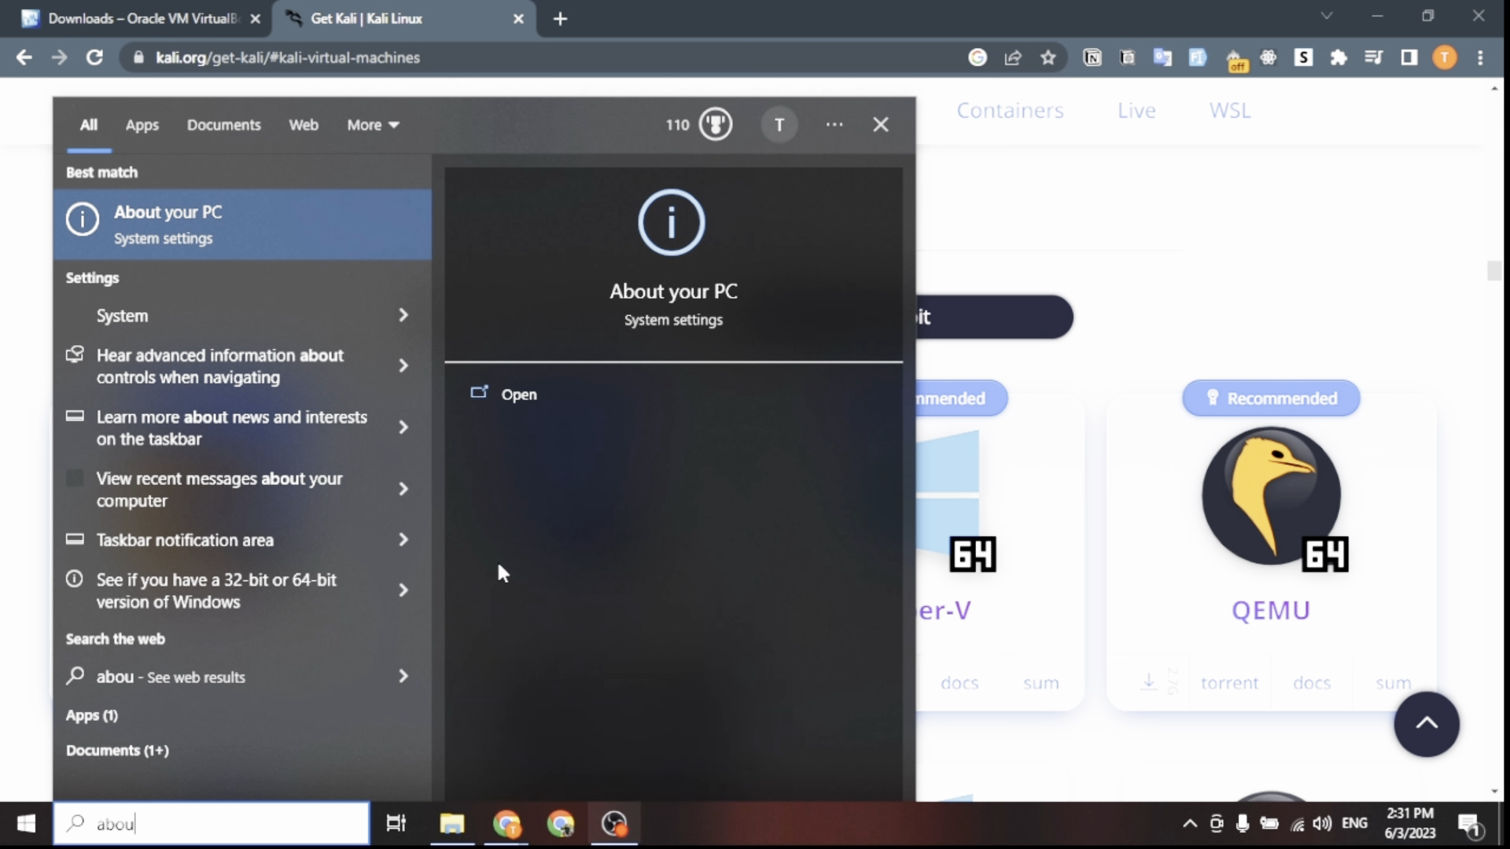
left_click(165, 238)
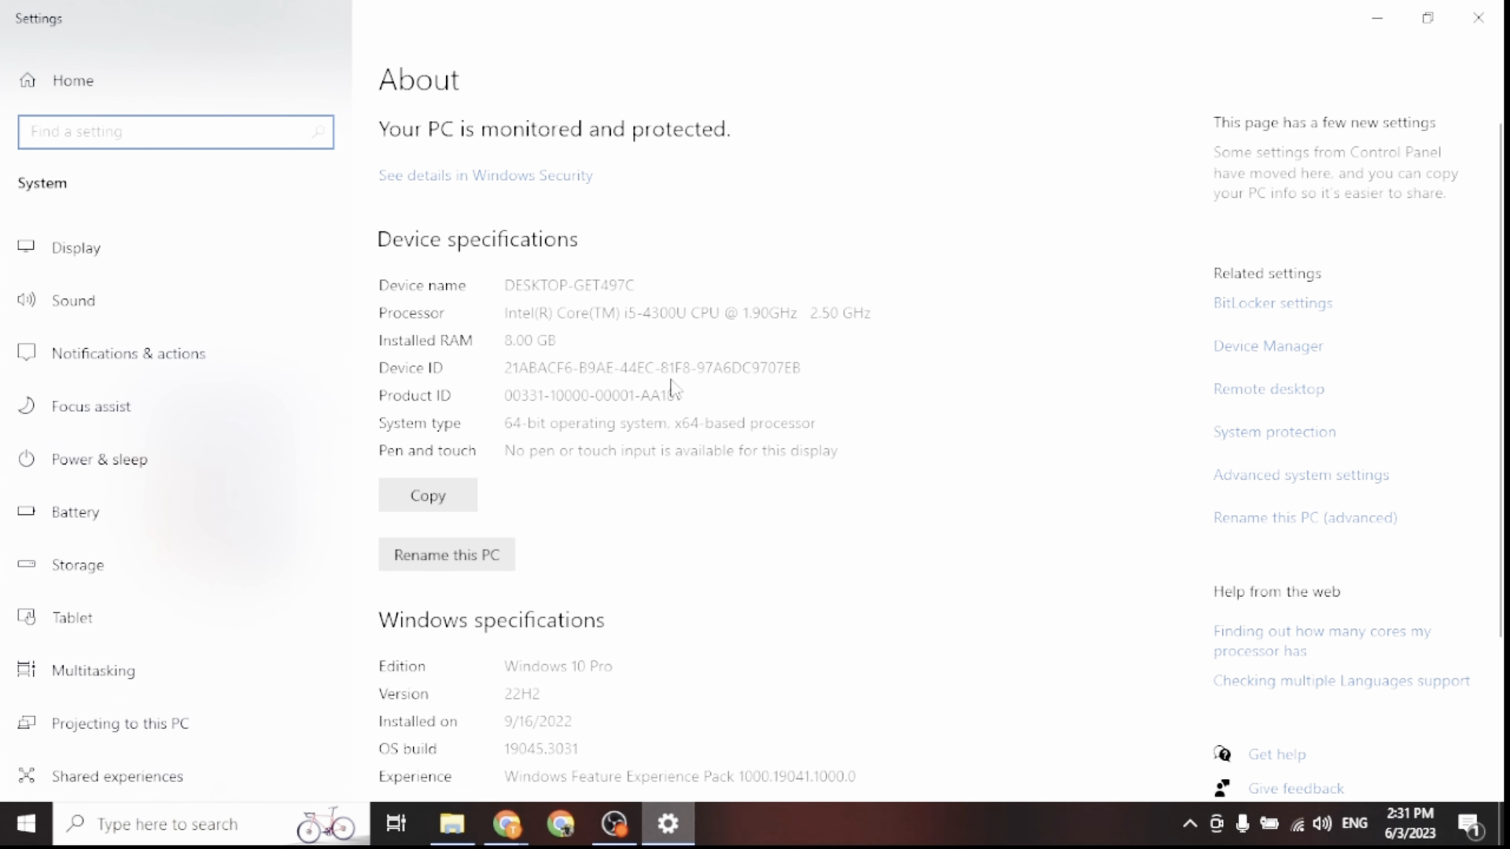
left_click_drag(673, 425, 745, 426)
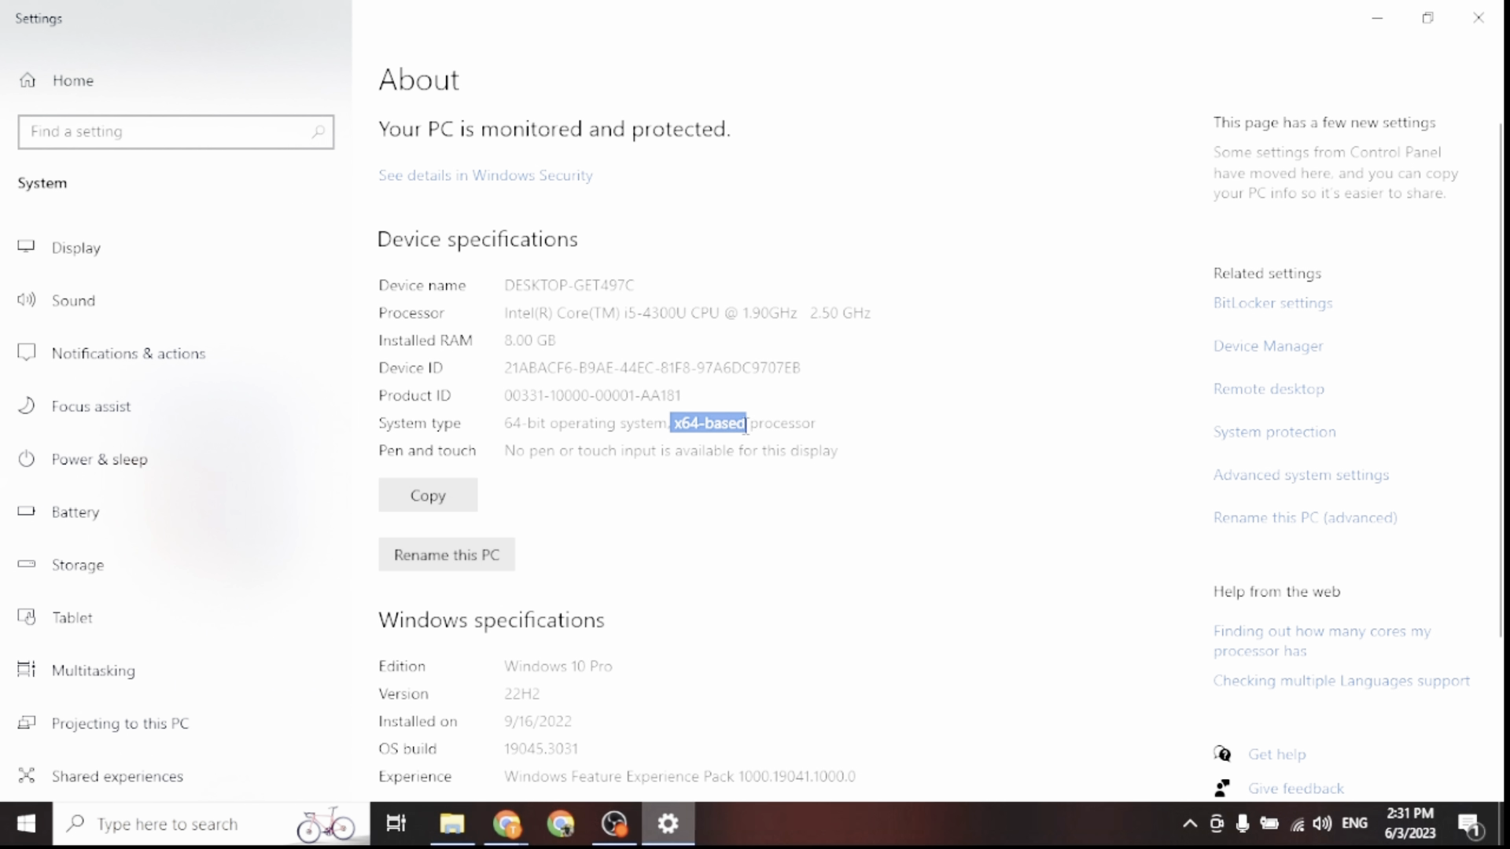
left_click(700, 426)
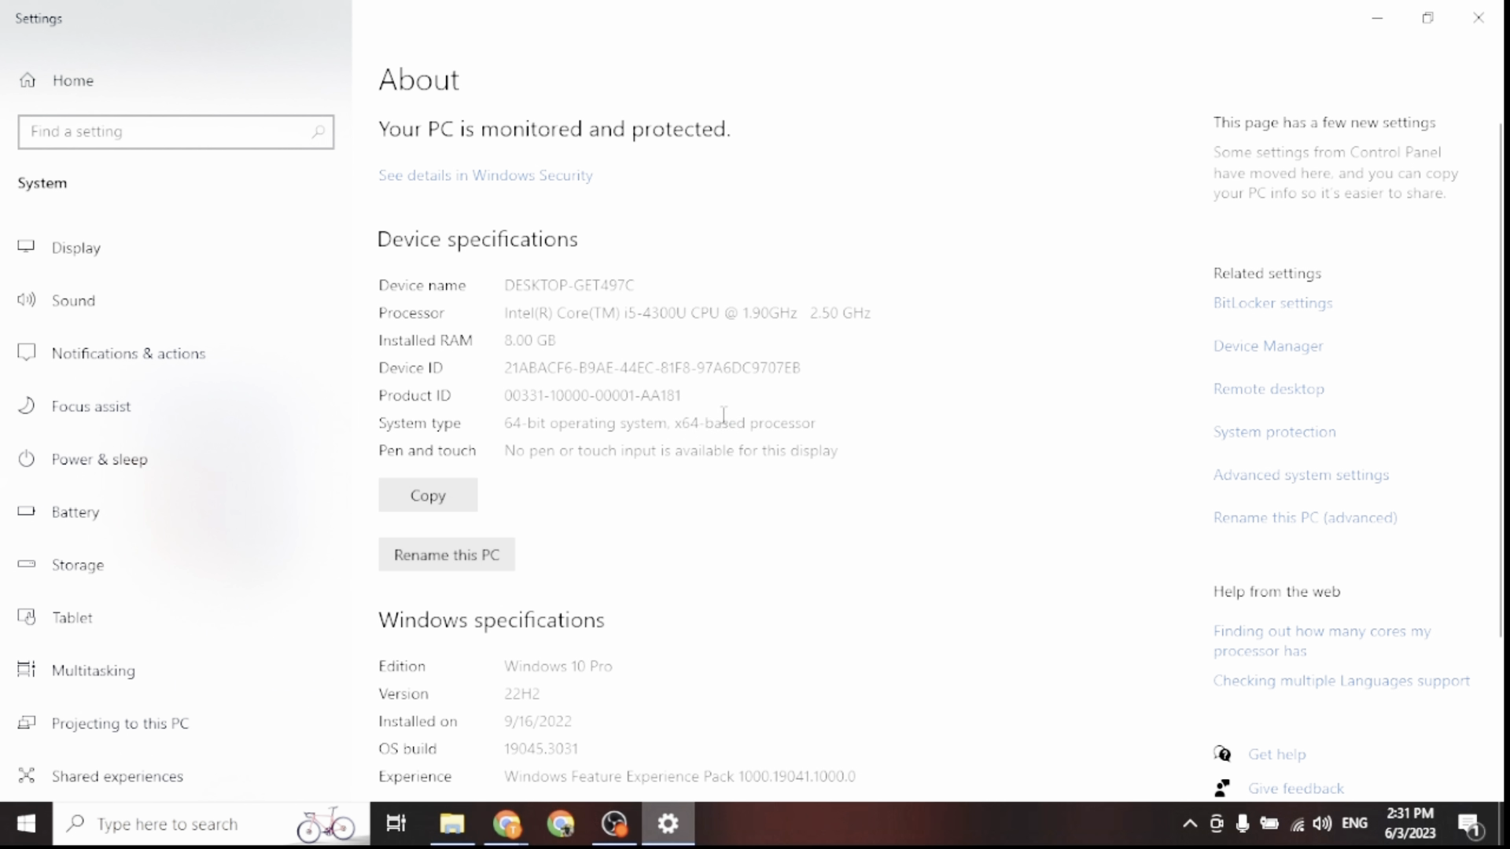
left_click_drag(679, 426, 753, 426)
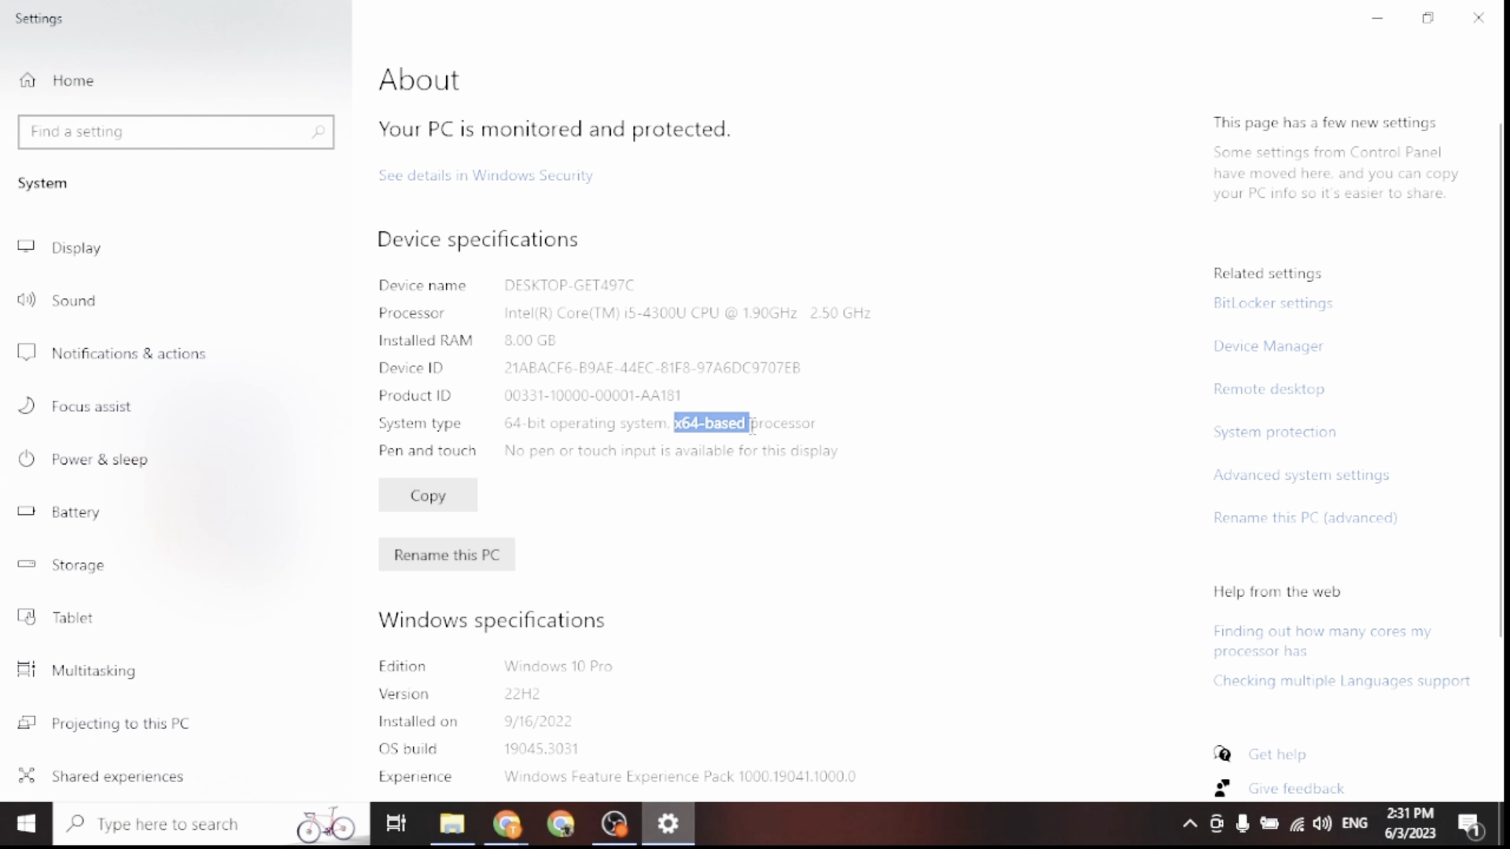
left_click(1478, 17)
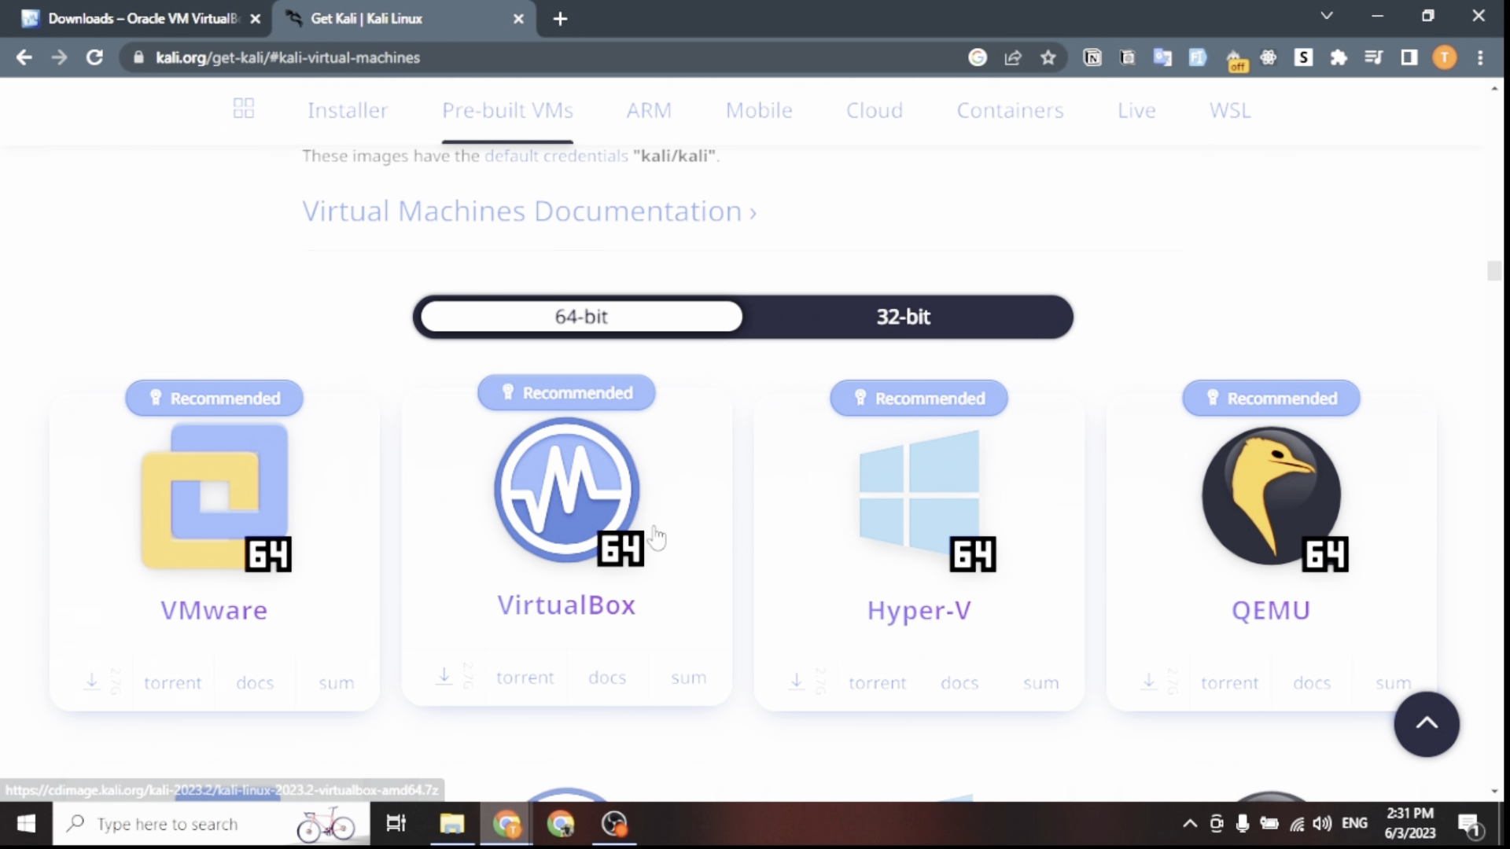
Step: Try to download the 64-bit Kali Linux image for VirtualBox and dismiss the duplicate download dialog
left_click(563, 520)
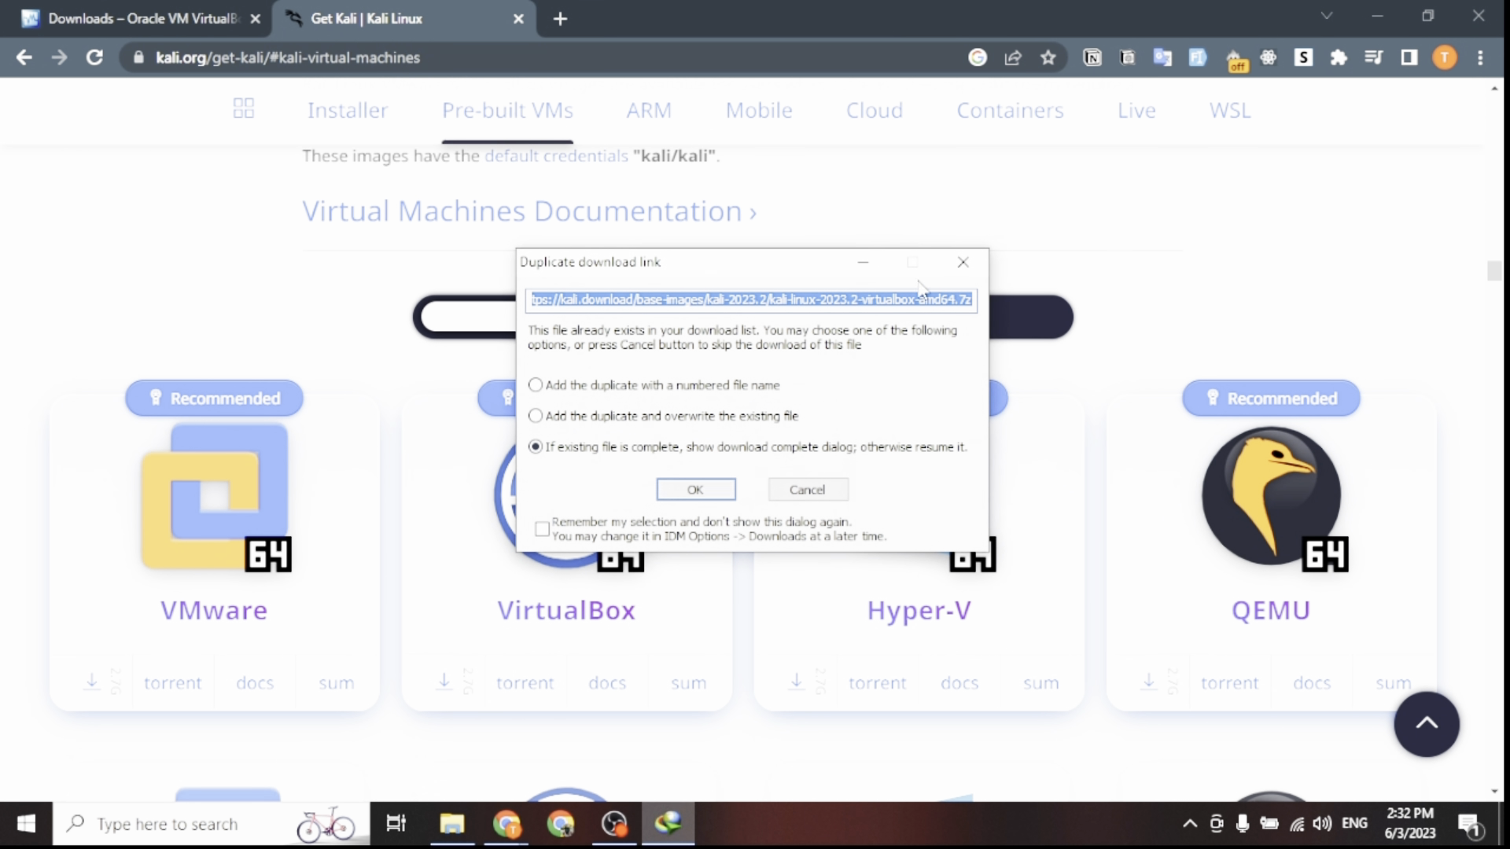
left_click(962, 262)
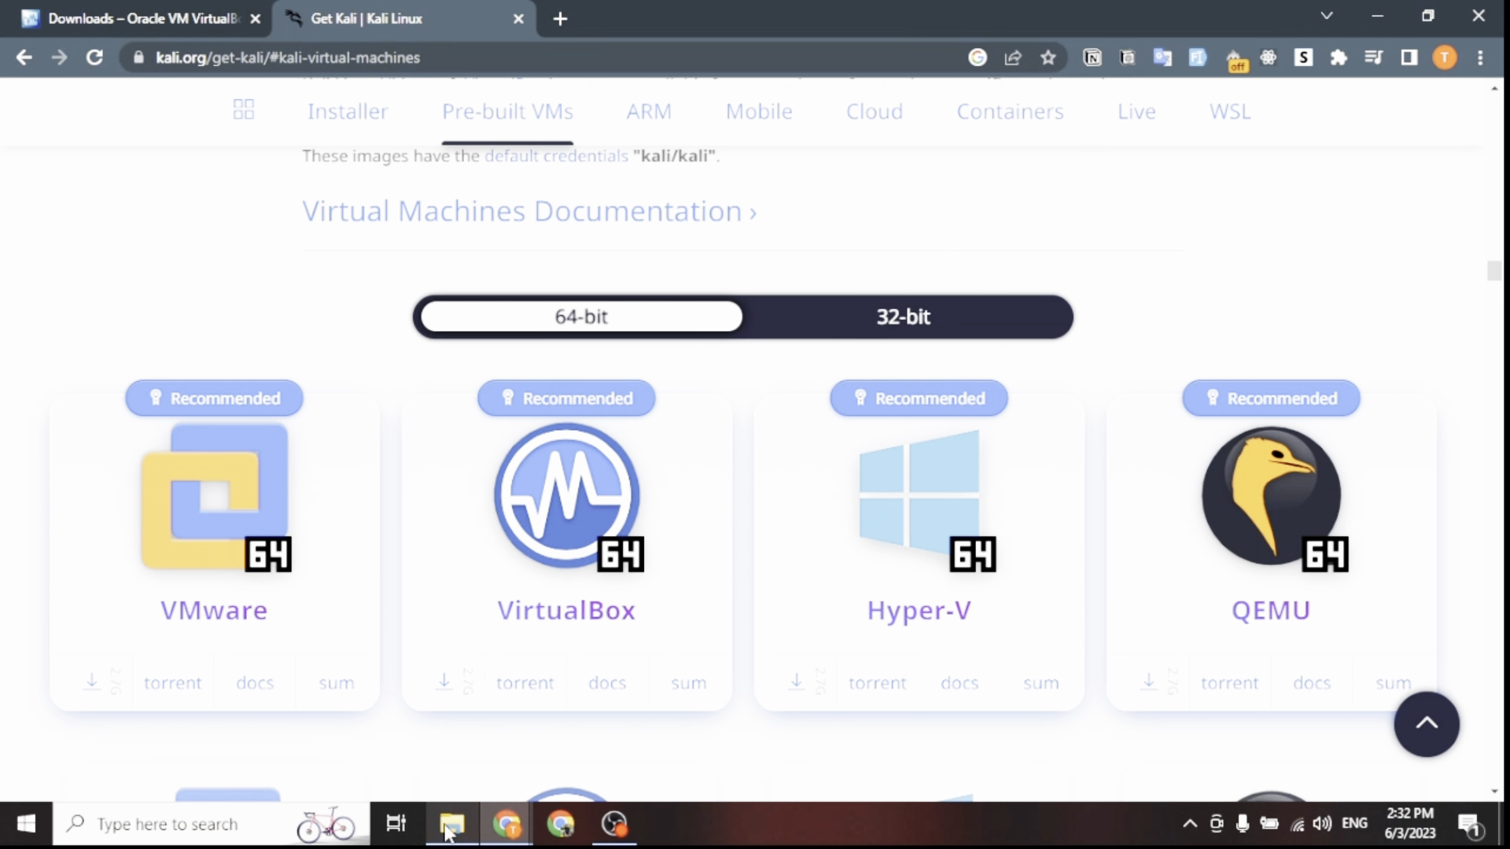
Step: Switch to File Explorer, run VirtualBox-7.0.8-156879-Win.exe from the VM folder, and advance the setup wizard to Custom Setup
left_click(452, 824)
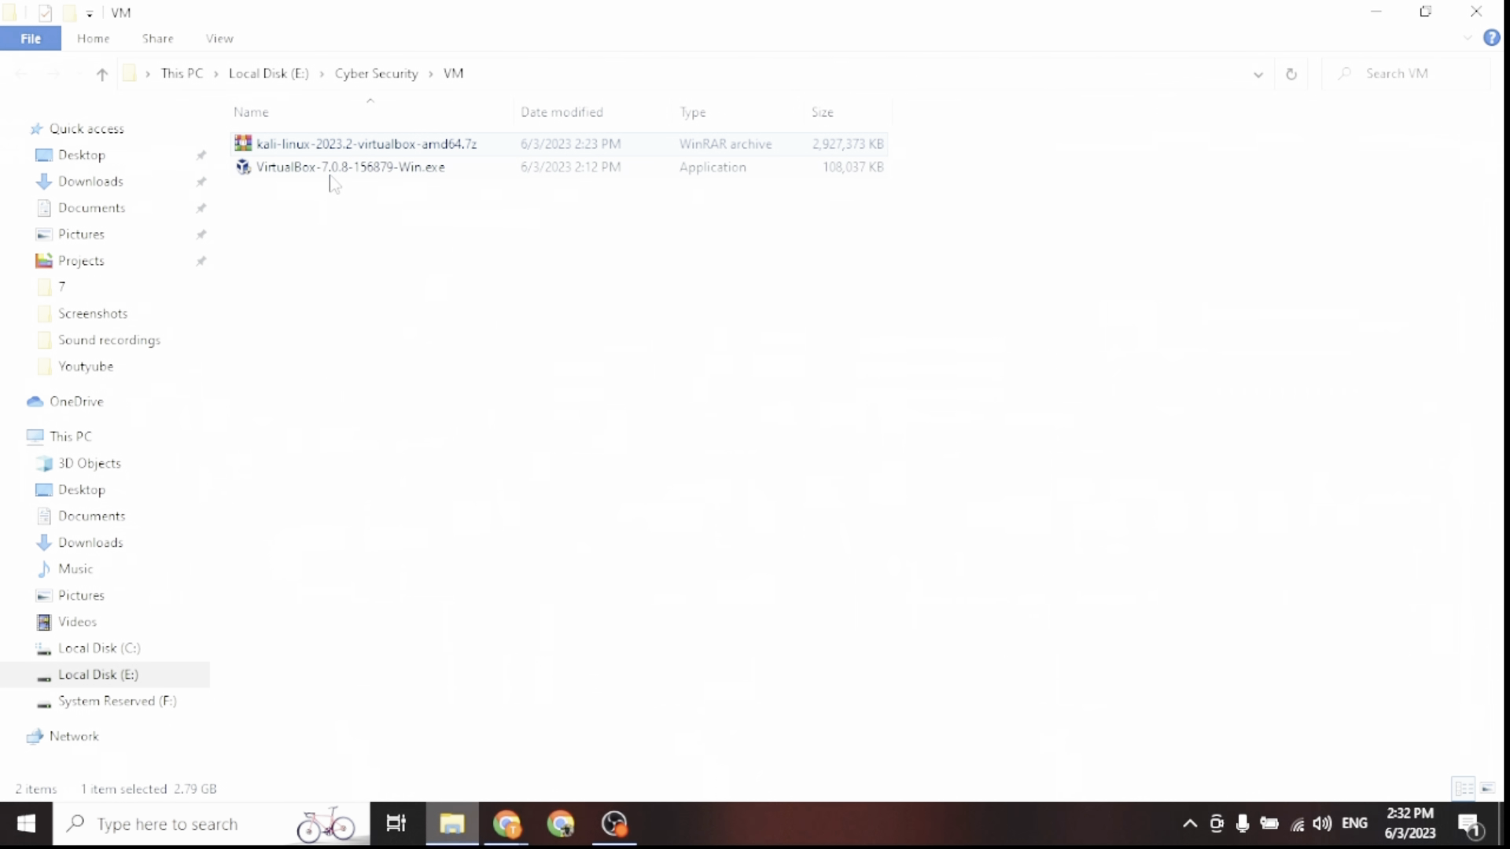
left_click(366, 250)
left_click(331, 182)
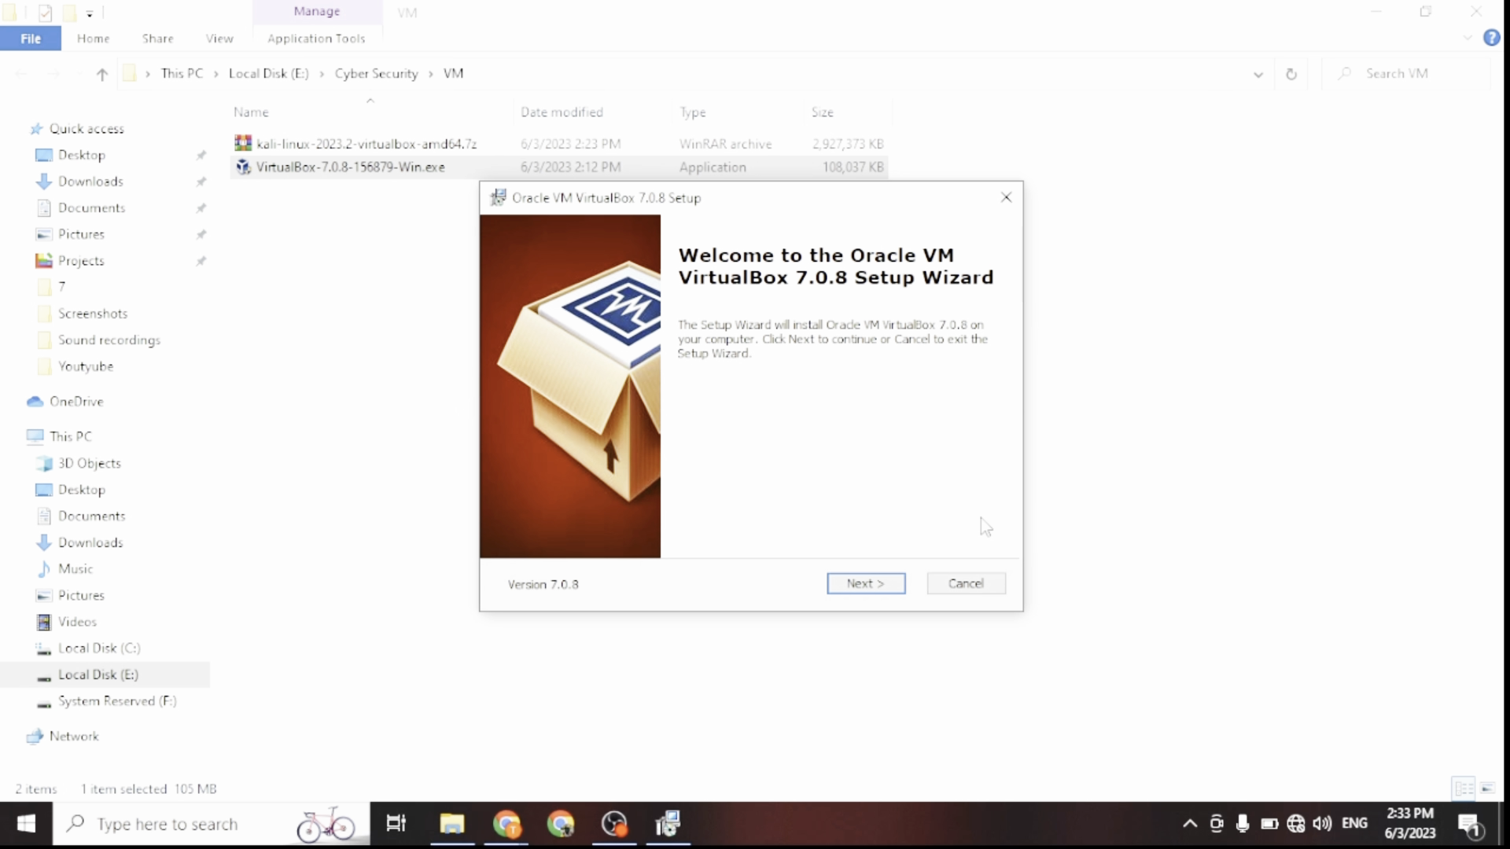
left_click(849, 594)
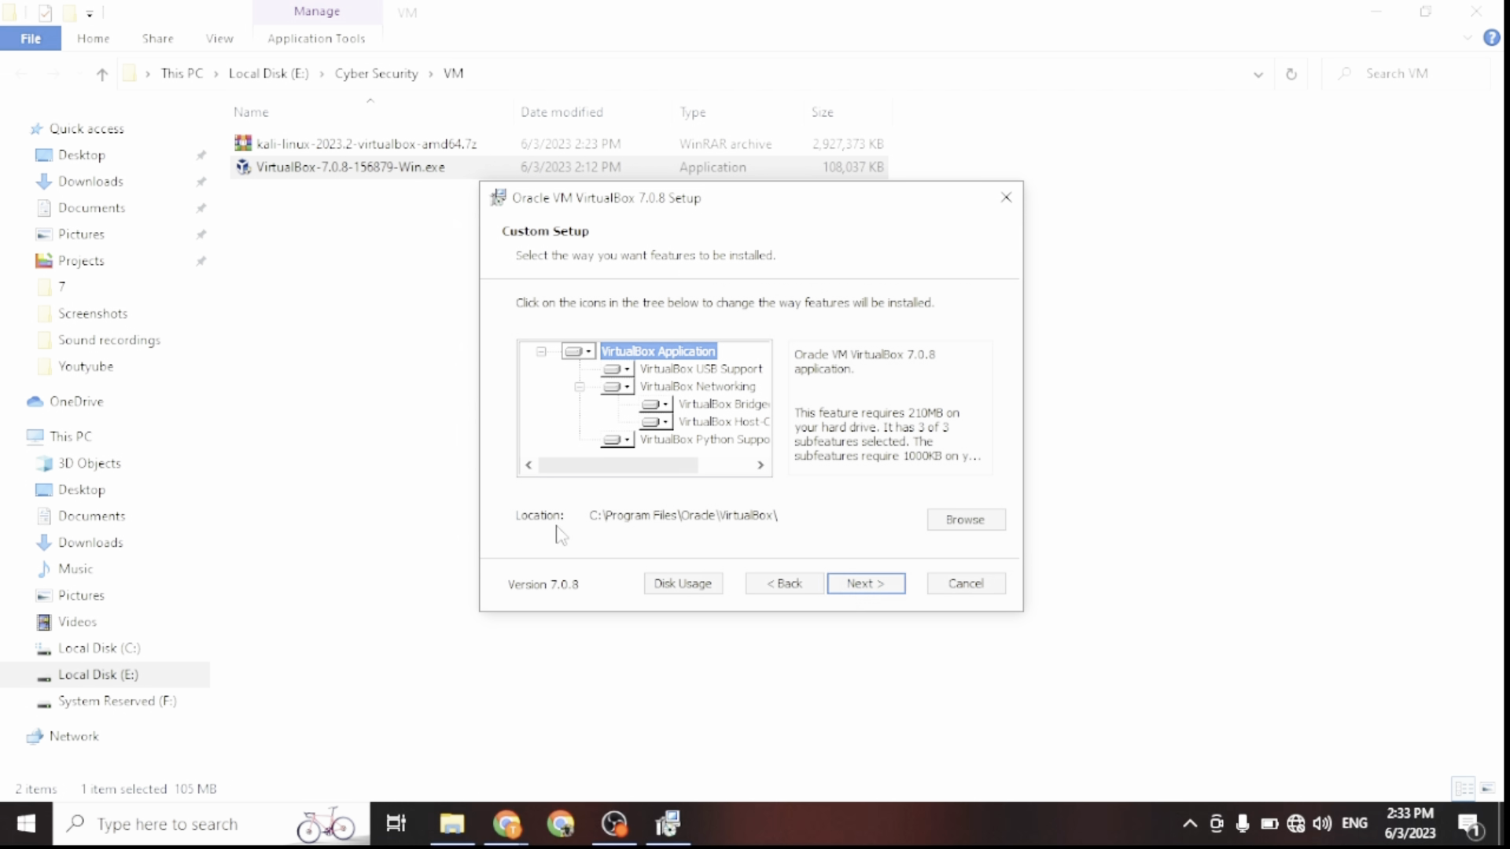
Step: Change the VirtualBox installation location to the E:\Cyber Security\ folder
left_click(960, 520)
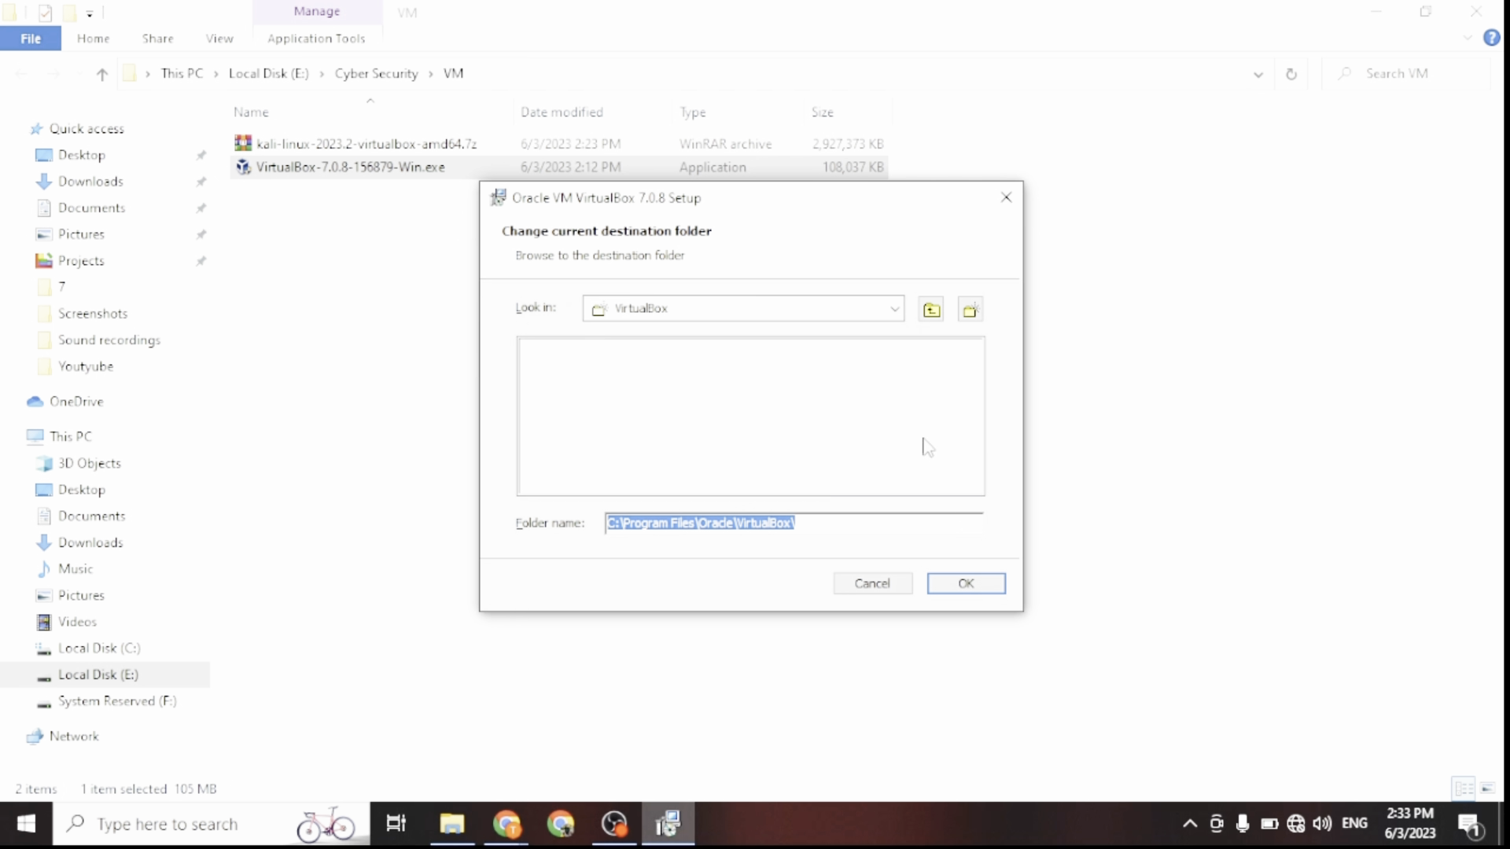
left_click(931, 310)
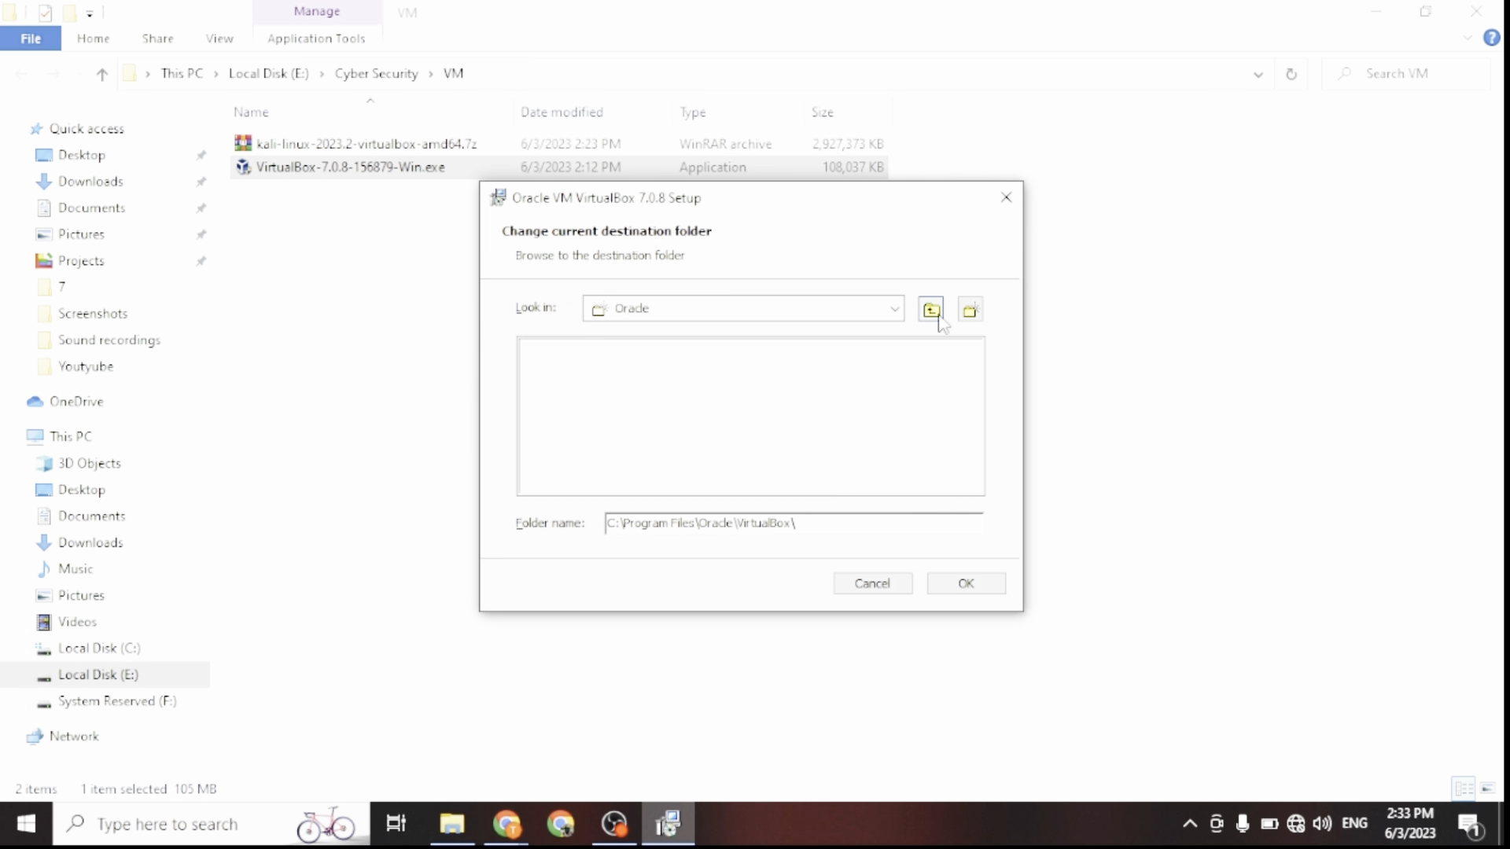
left_click(931, 310)
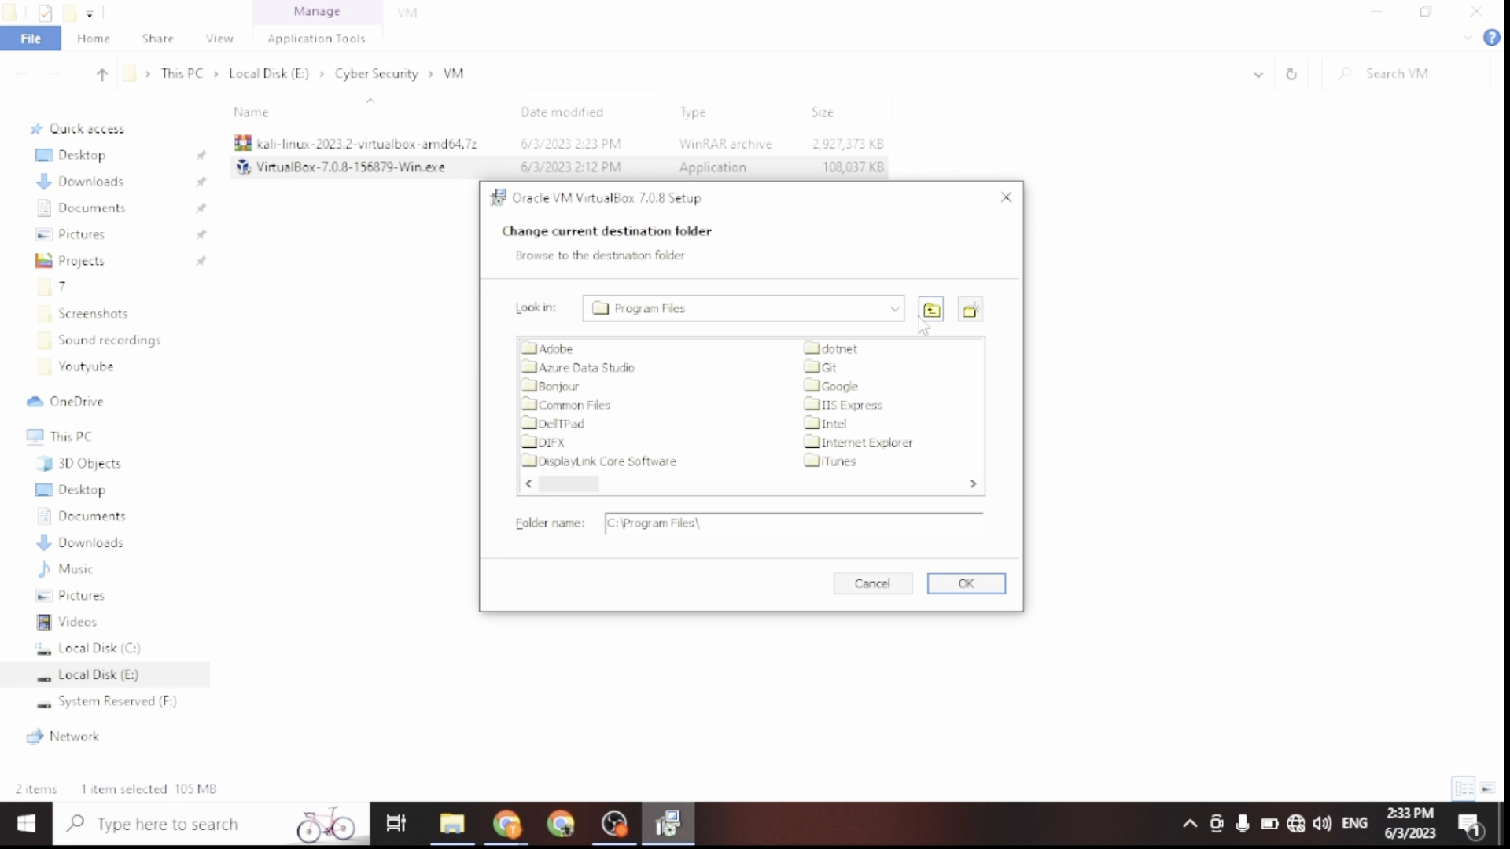
left_click(931, 310)
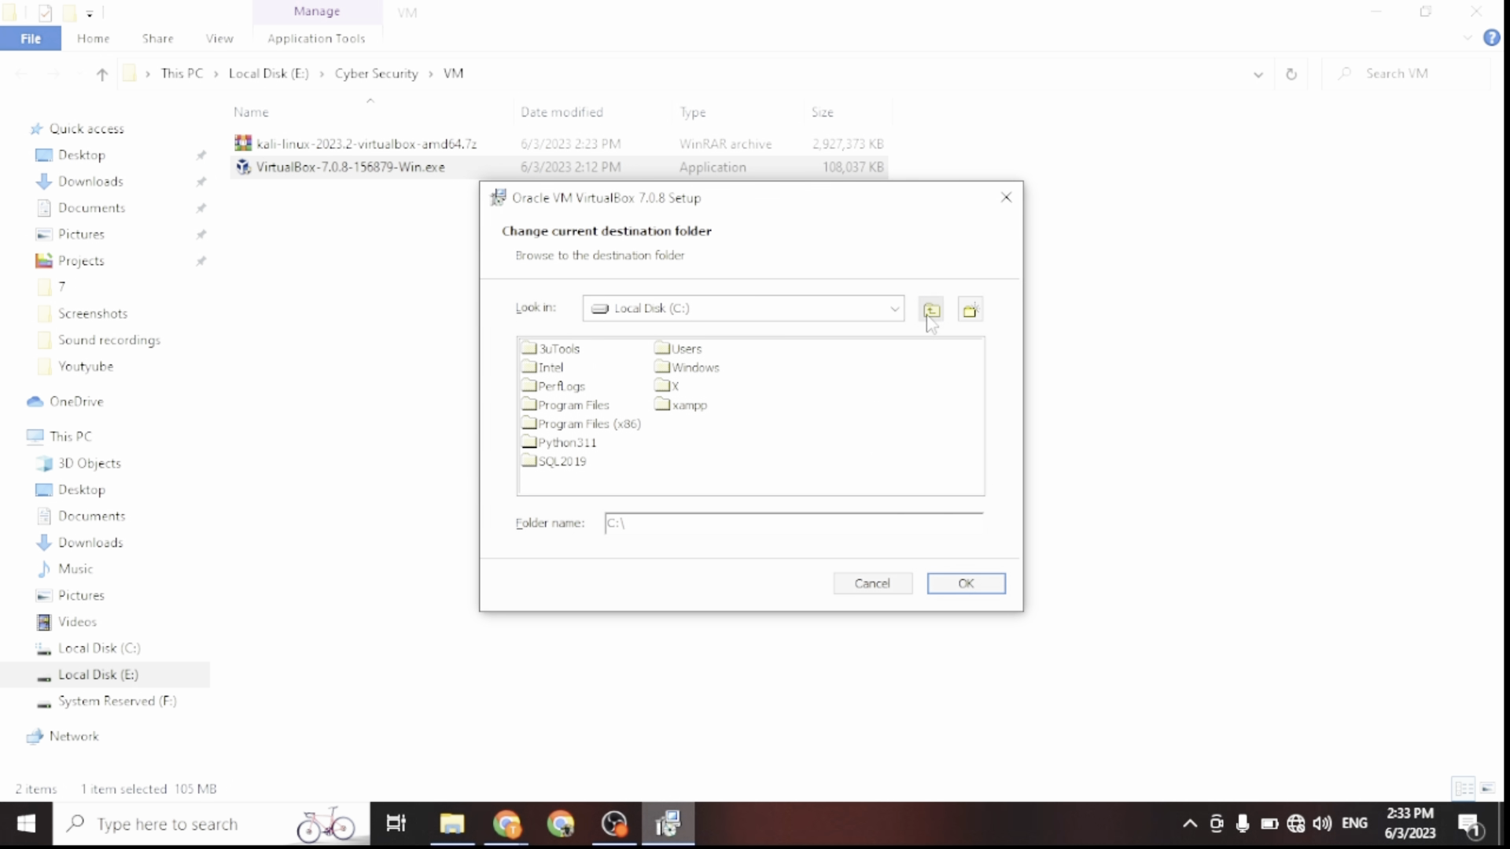
left_click(895, 310)
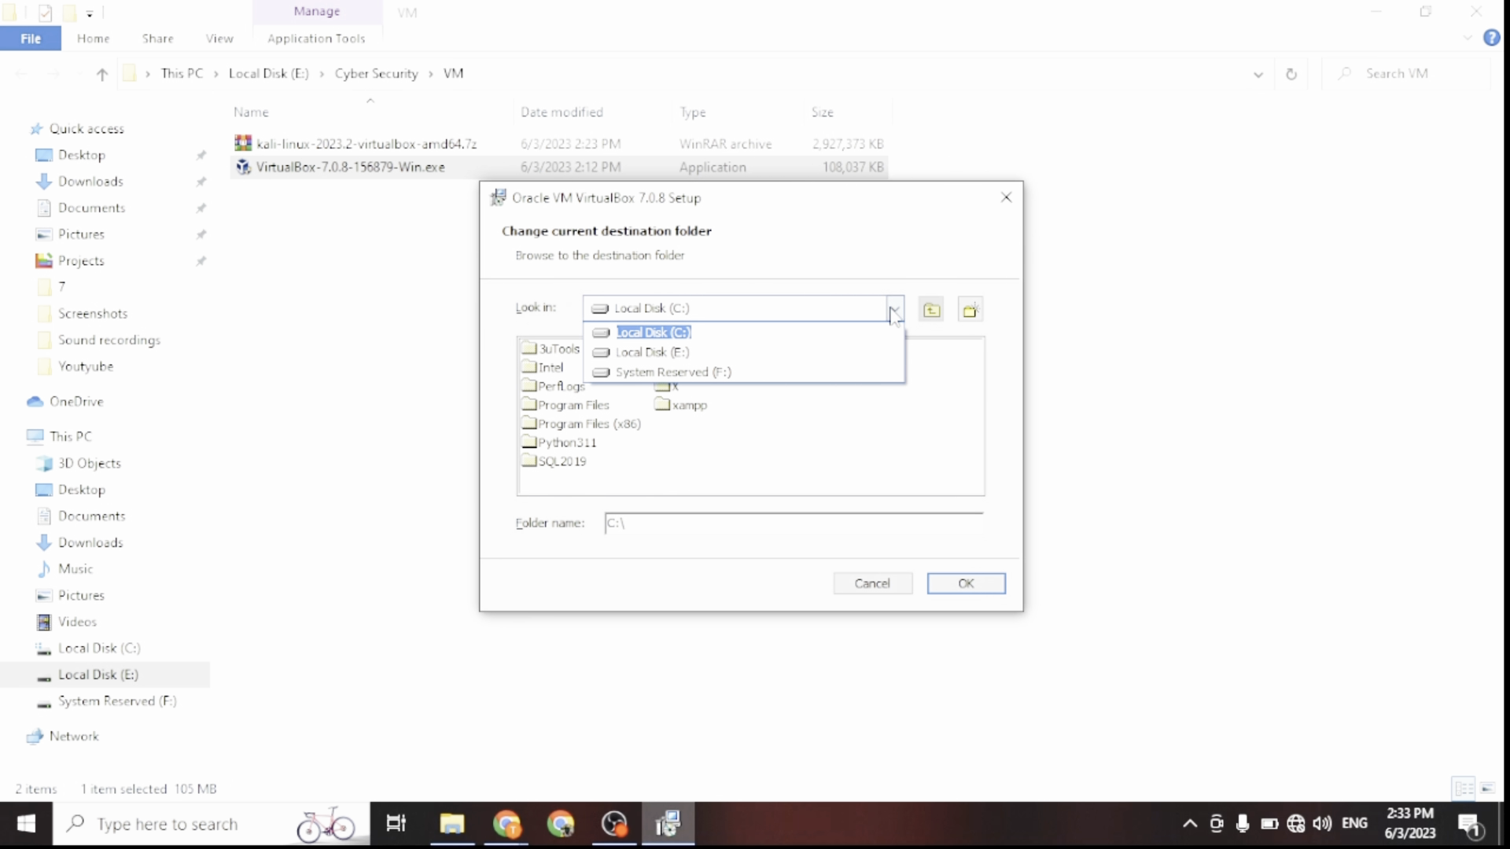
left_click(717, 352)
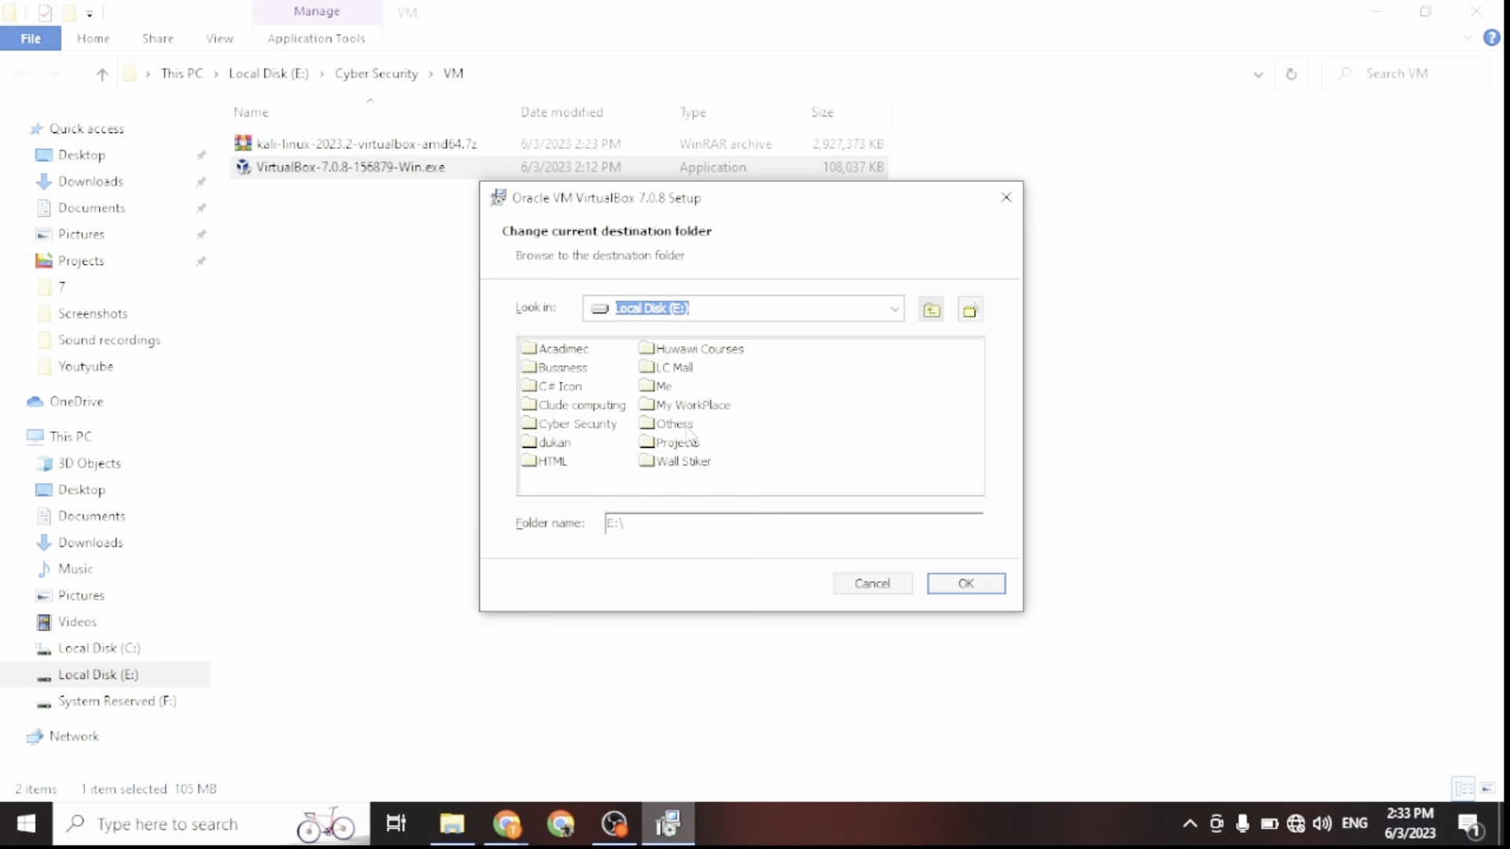
left_click(578, 429)
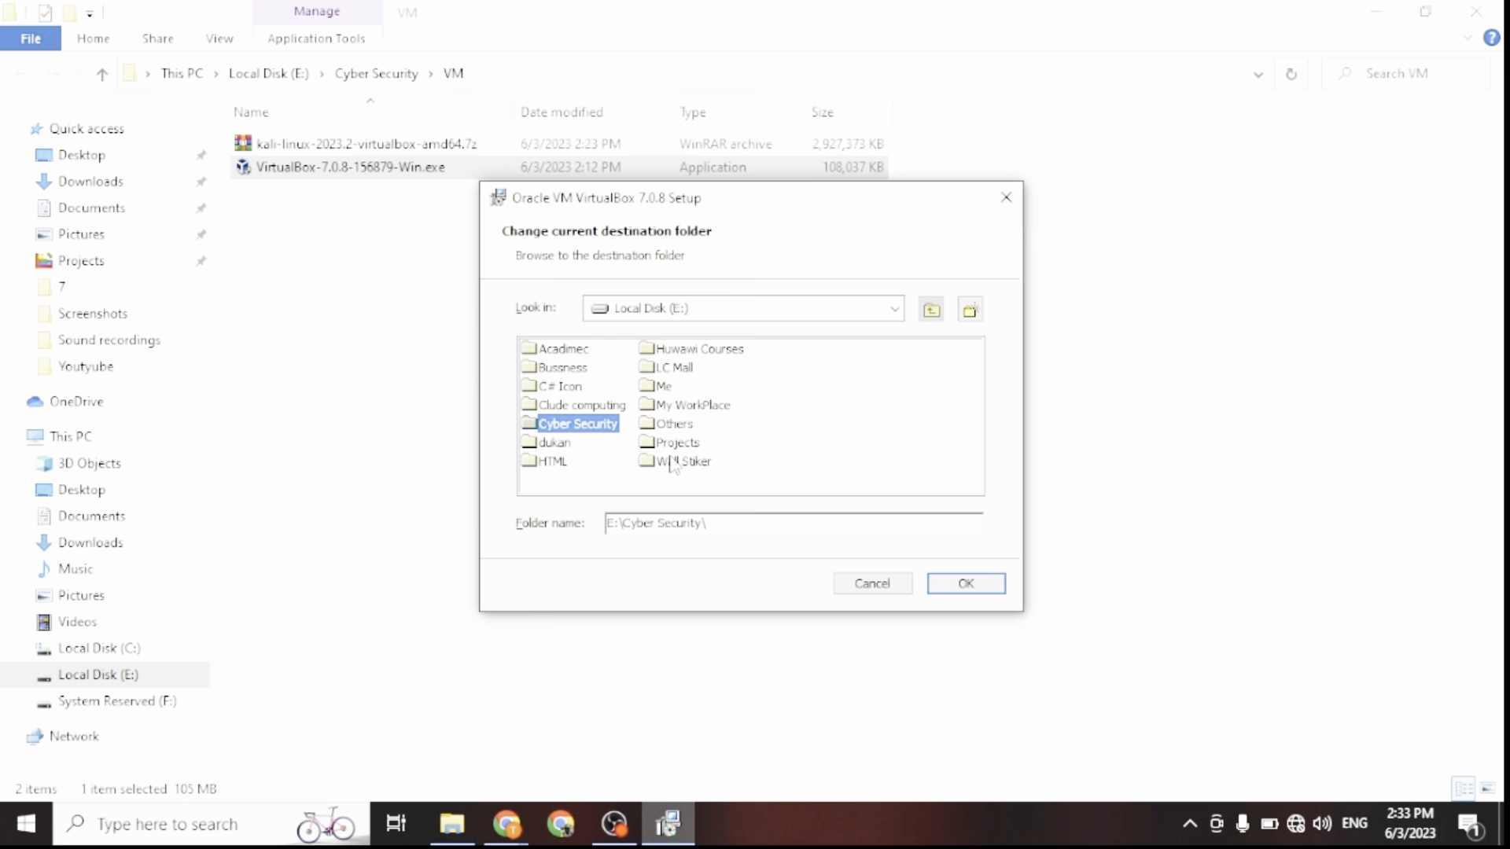
left_click(965, 584)
Step: Accept the network interface warning, install VirtualBox 7.0.8, and finish the setup with VirtualBox set to start after installation
left_click(895, 583)
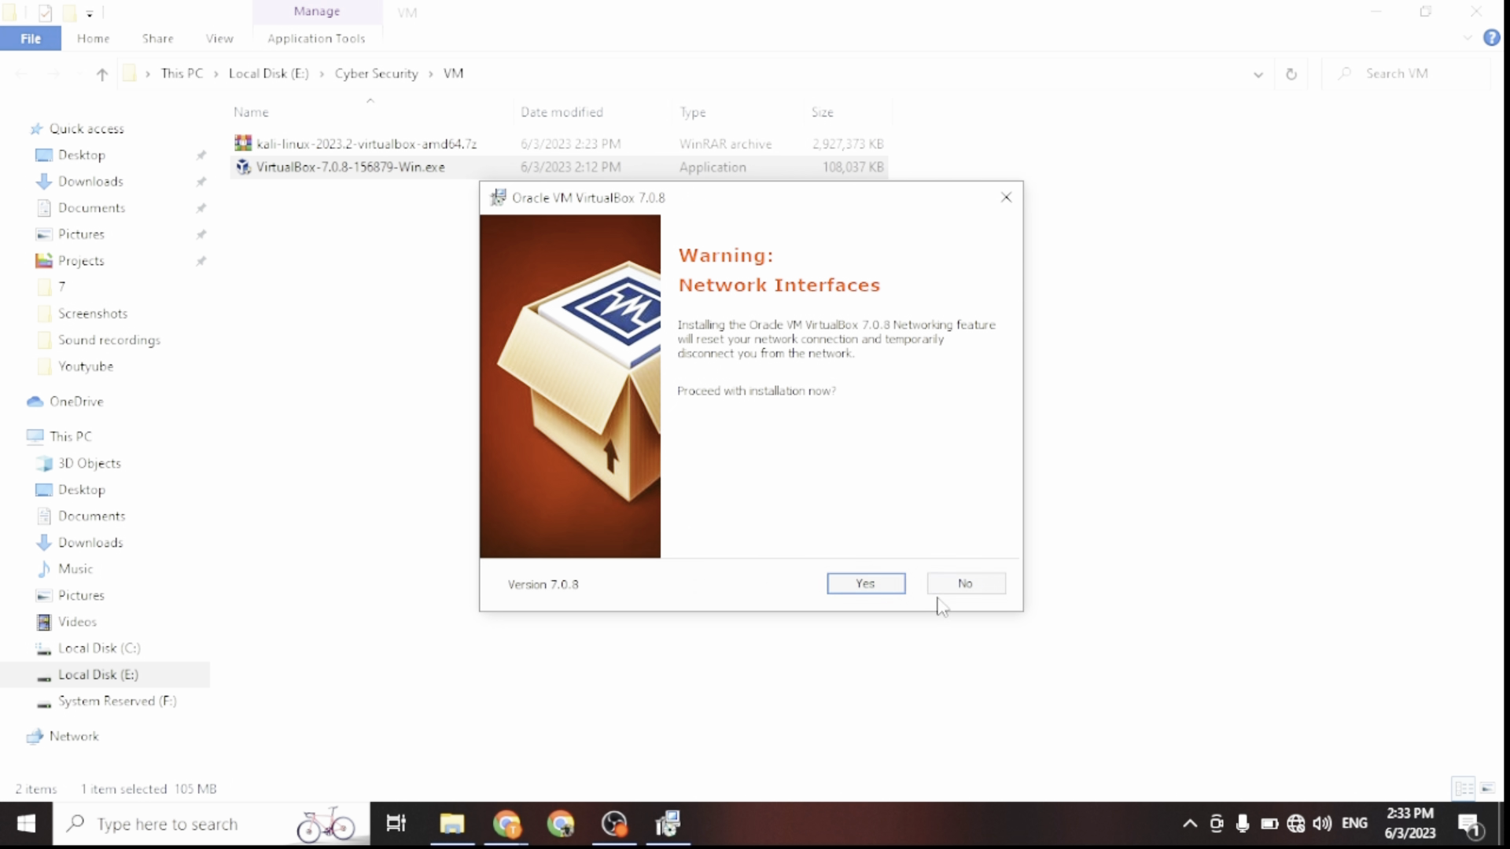
left_click(881, 589)
left_click(887, 592)
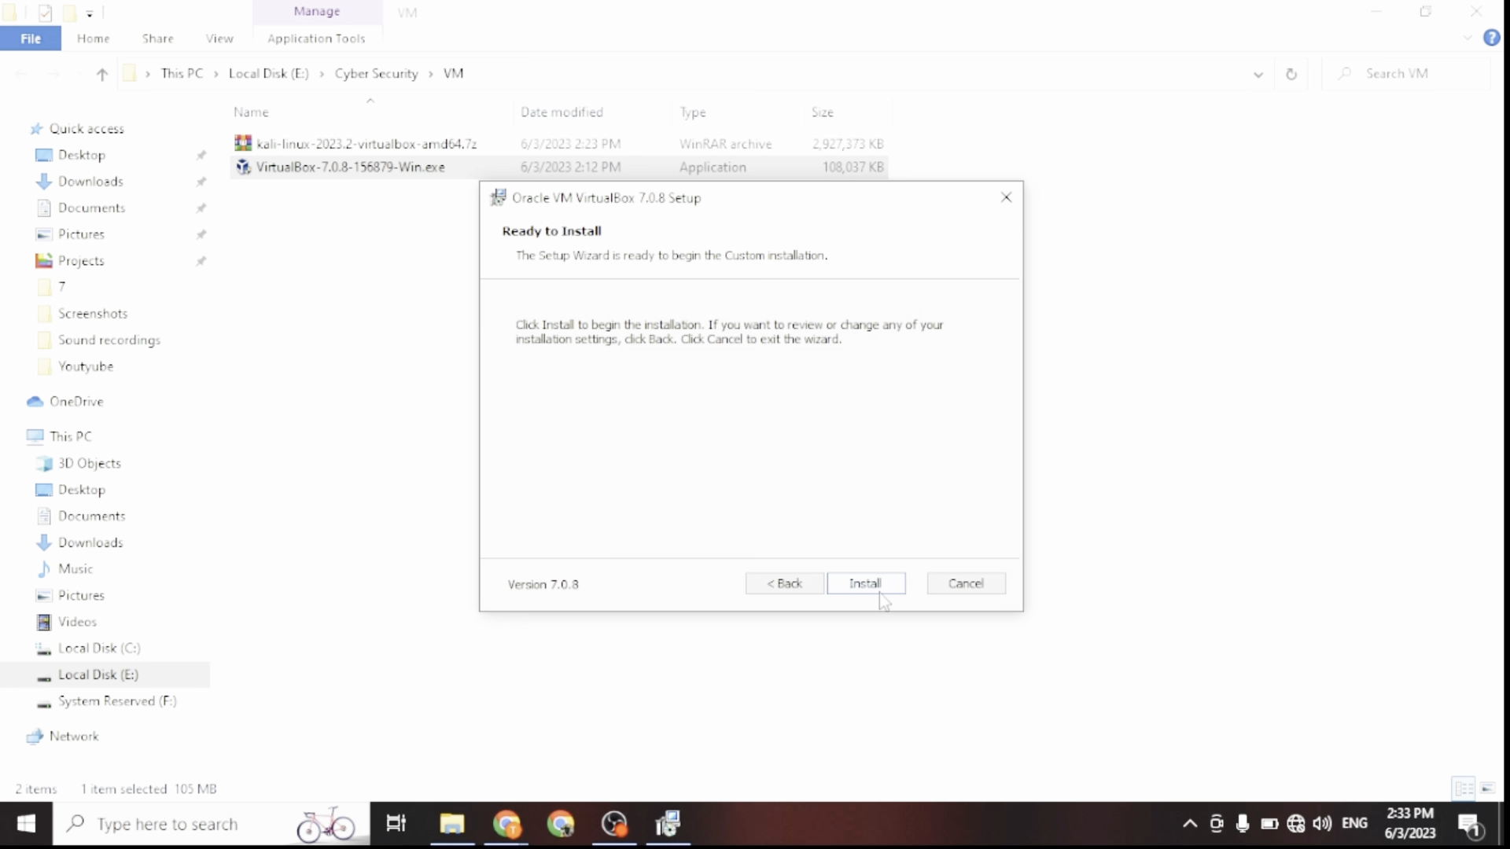
left_click(881, 593)
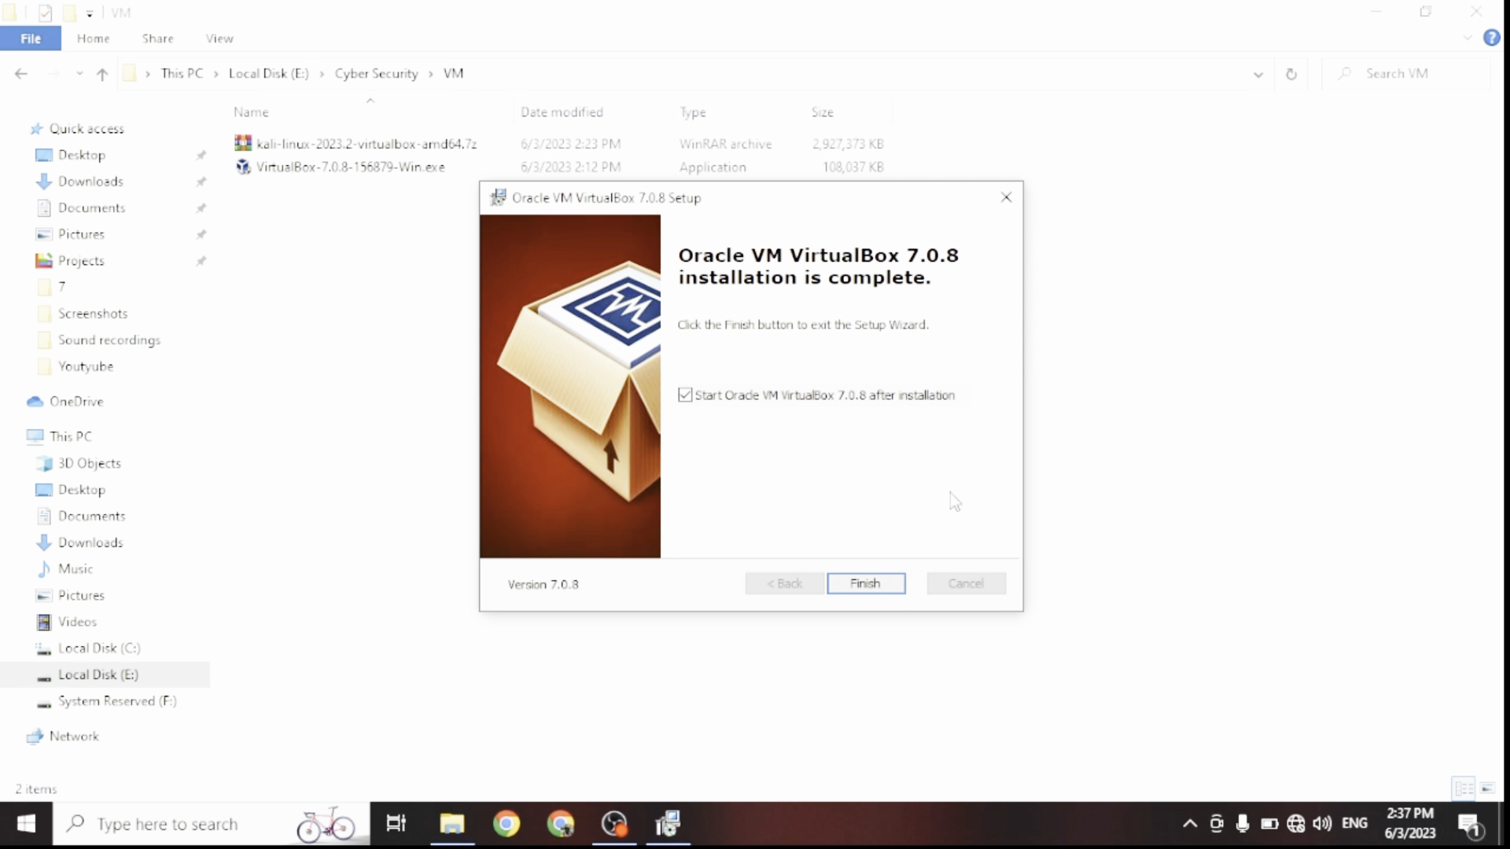
left_click(871, 586)
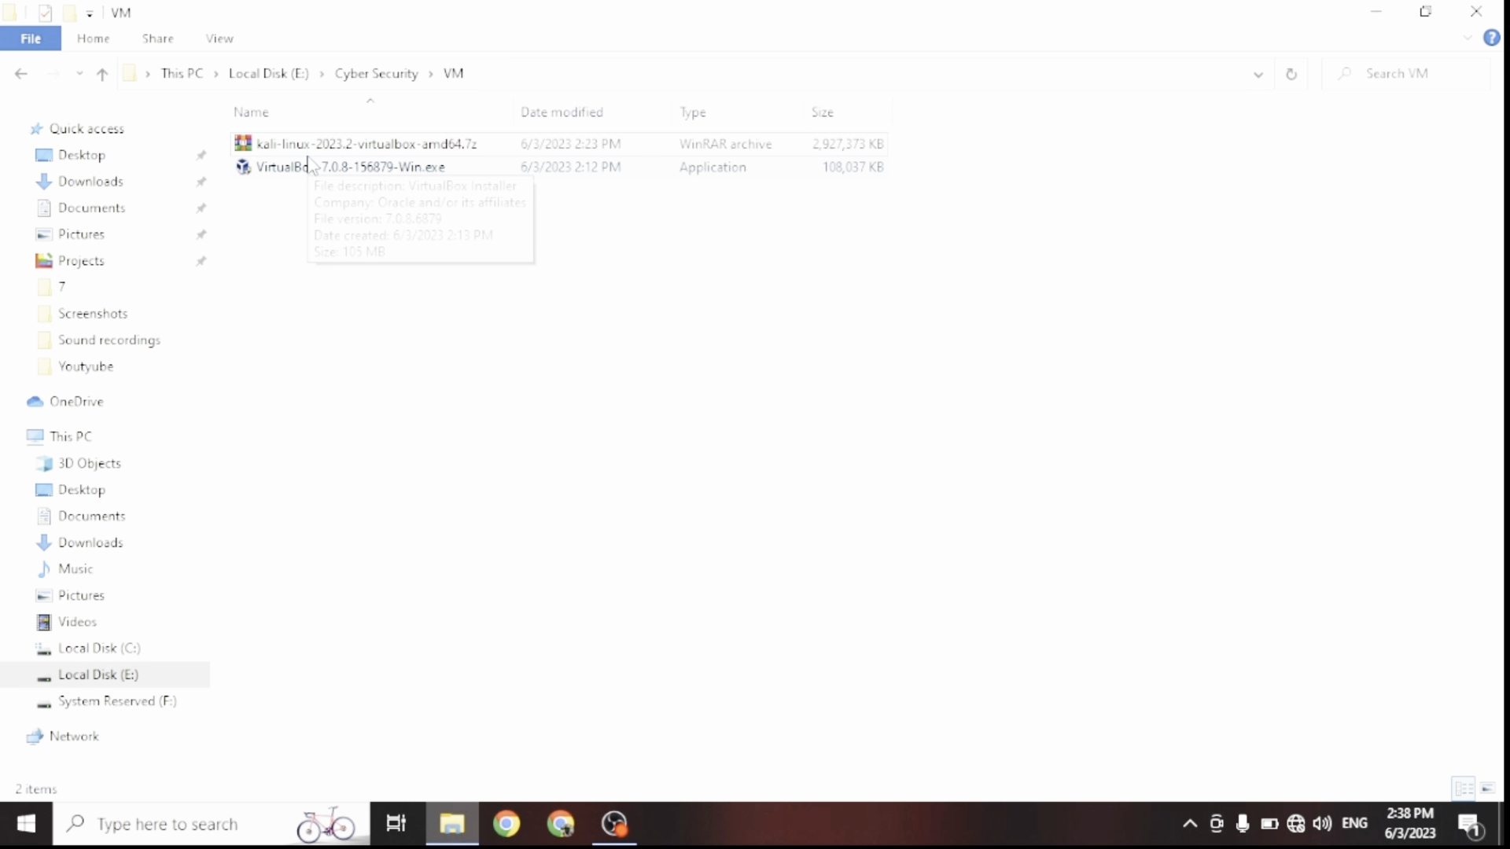
Step: Extract the kali-linux-2023.2-virtualbox-amd64.7z archive into the current VM folder
left_click(262, 142)
right_click(262, 140)
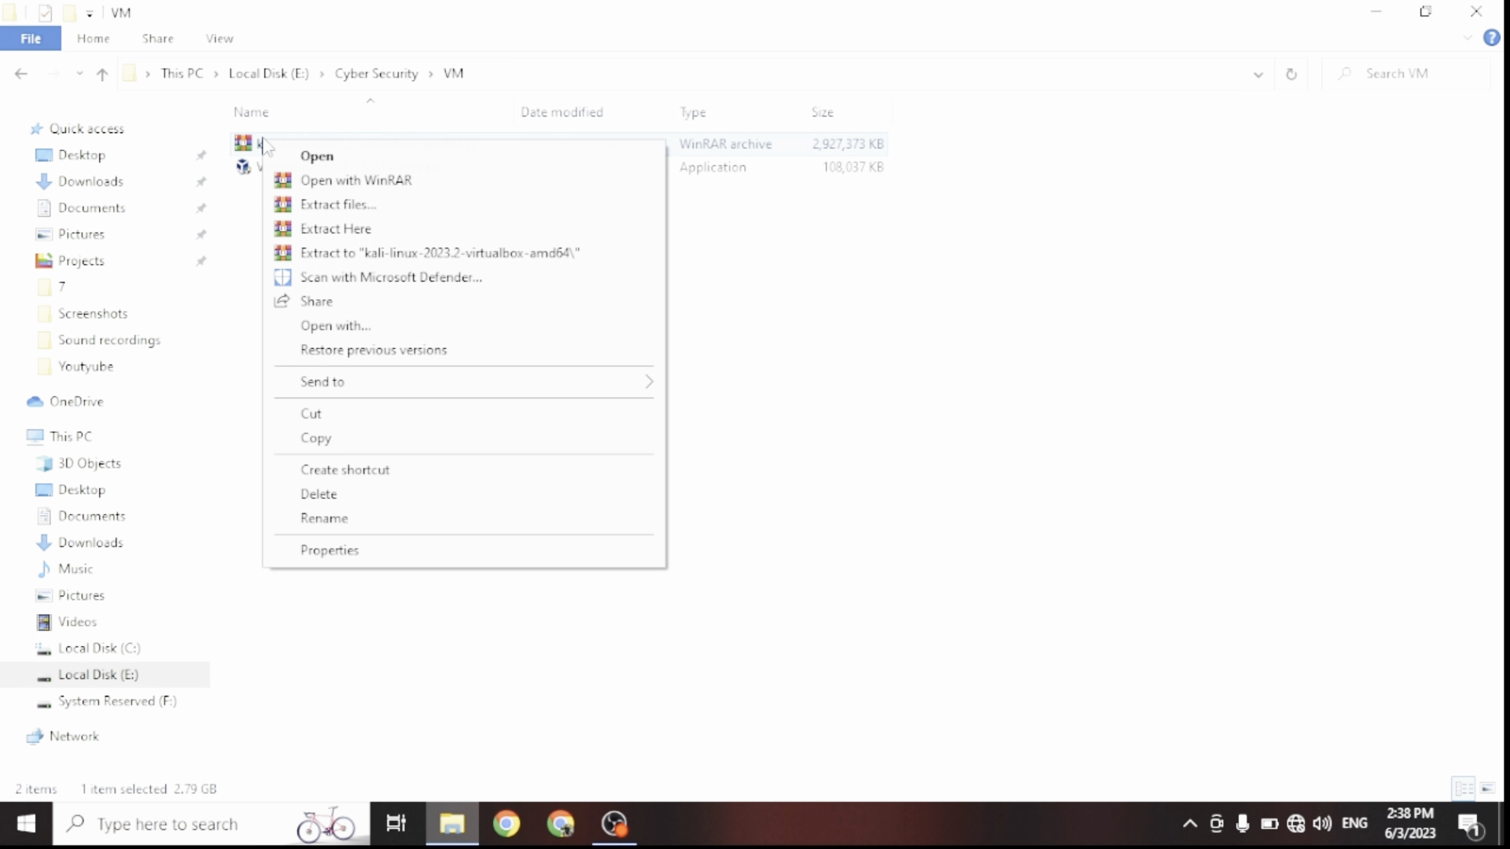
left_click(379, 230)
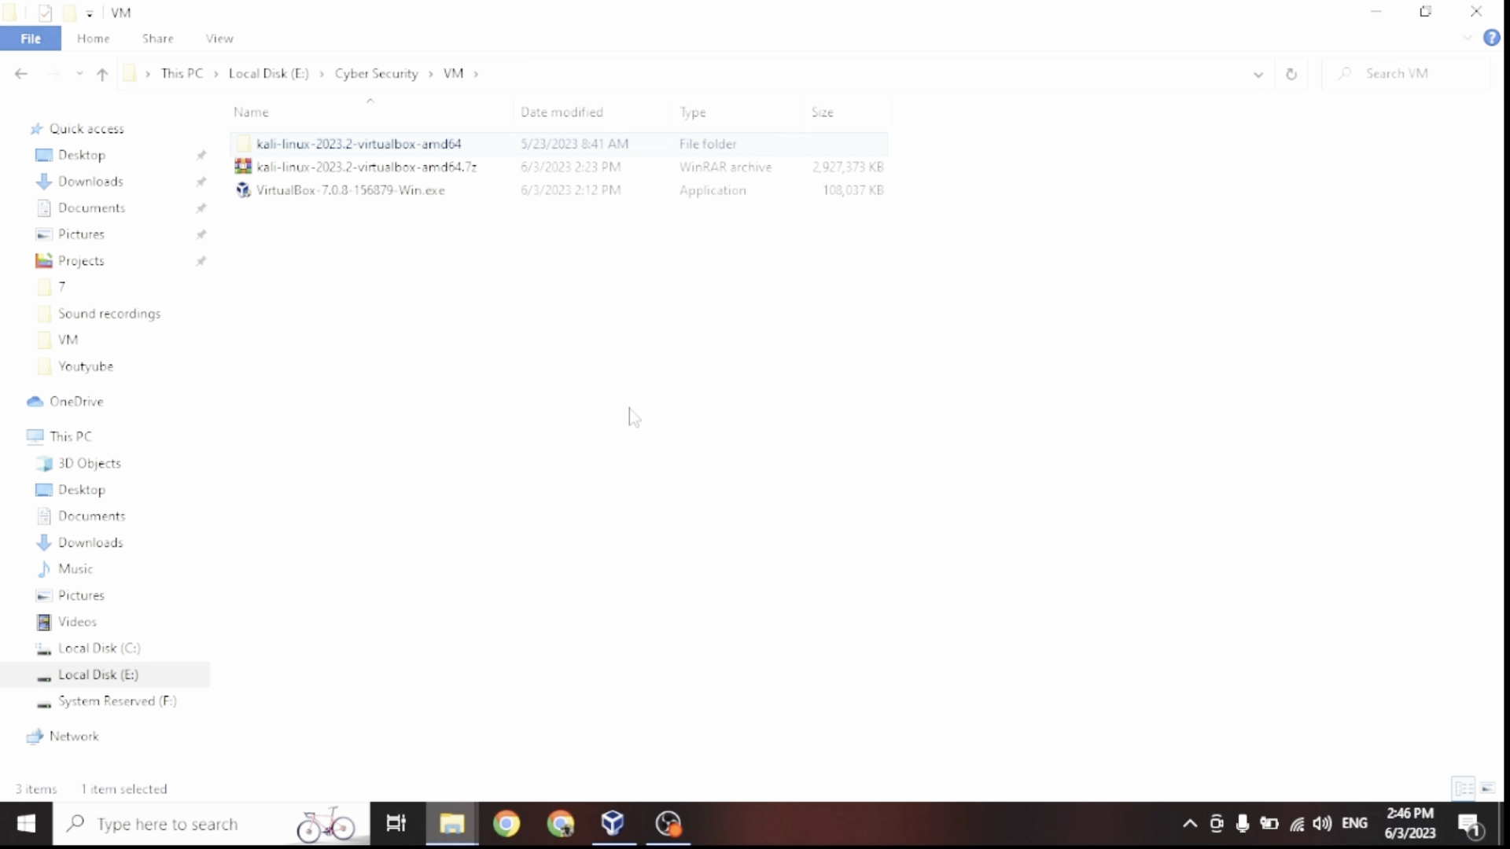
Step: Open kali-linux-2023.2-virtualbox-amd64.vbox from the extracted folder to add the machine to VirtualBox
double_click(366, 145)
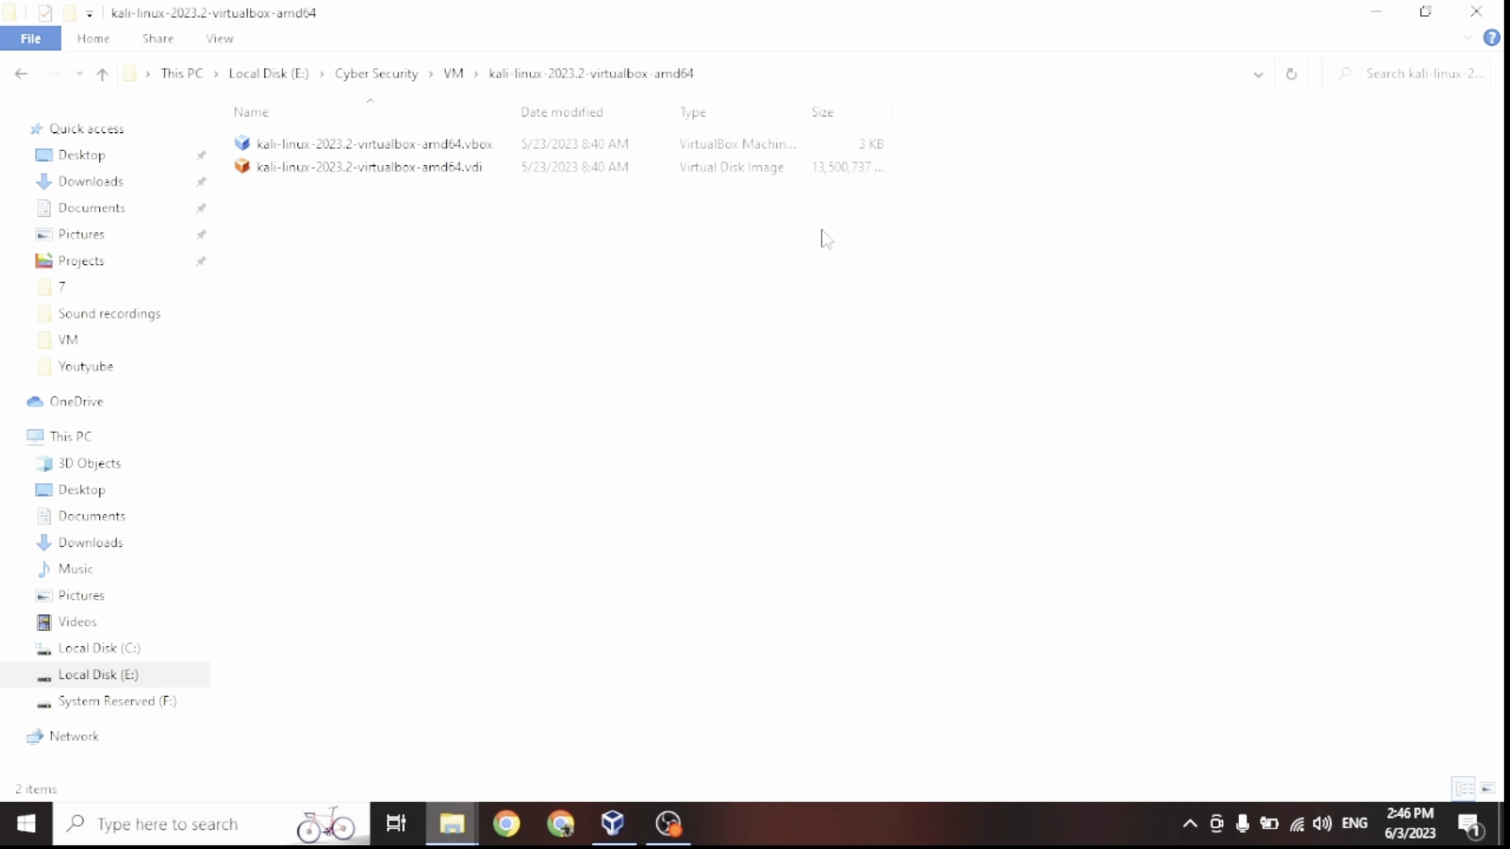
left_click(308, 148)
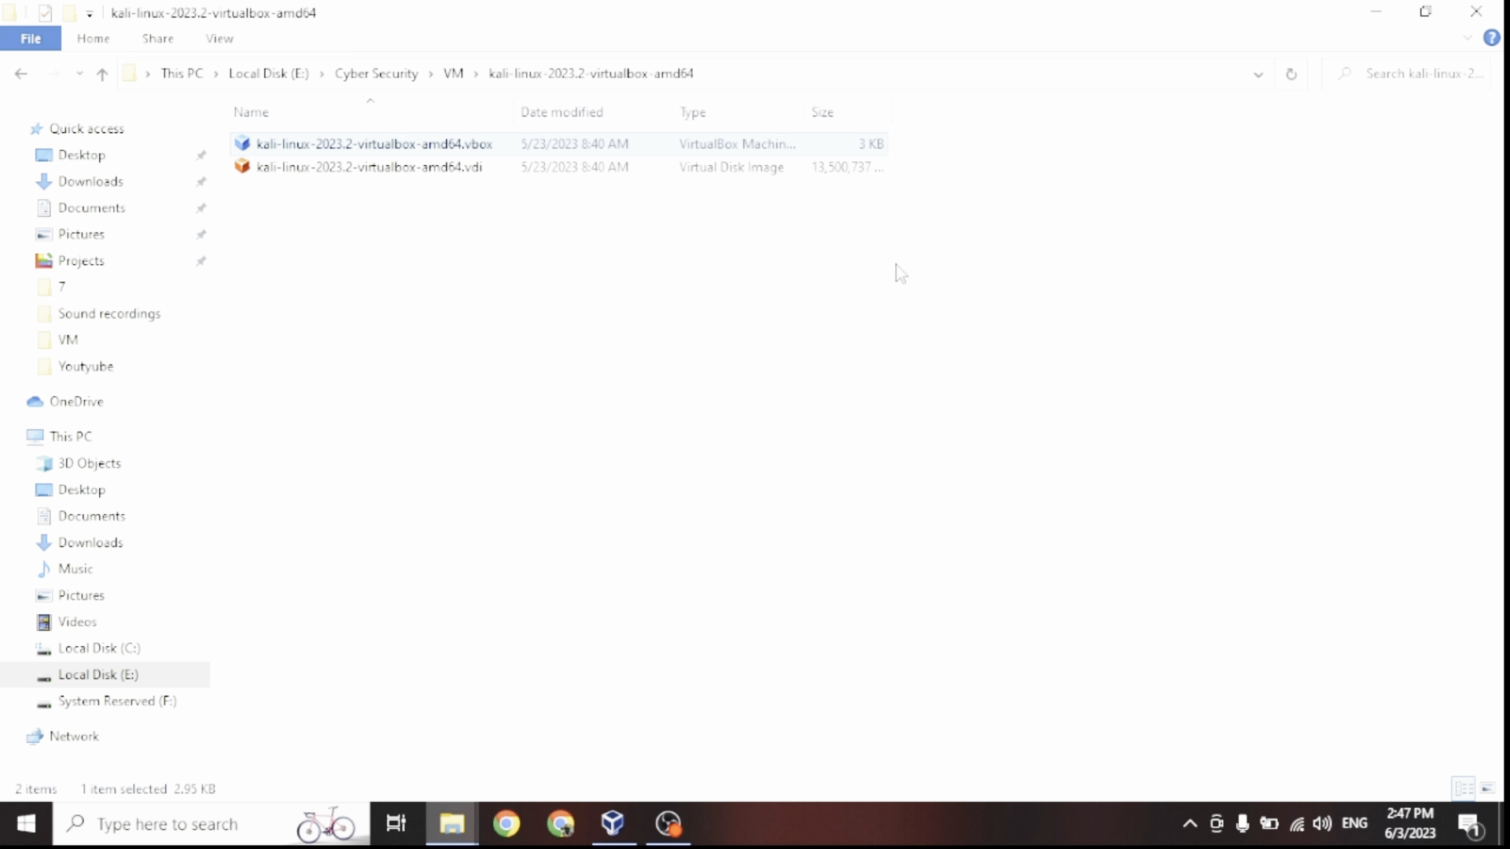
key("Return")
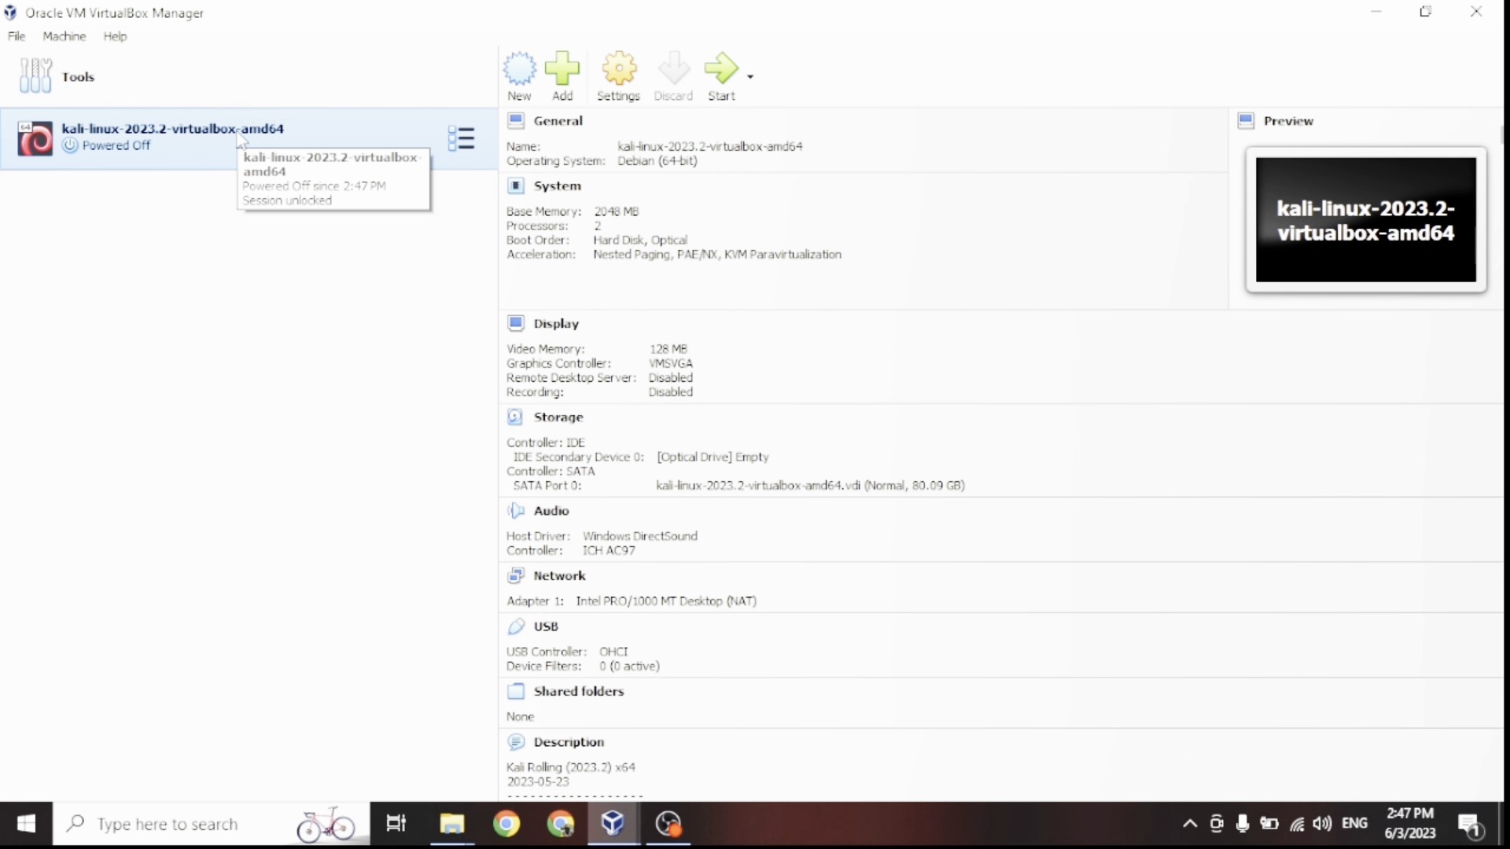
Step: Open the Kali machine's System settings and raise its base memory to 4388 MB
left_click(618, 95)
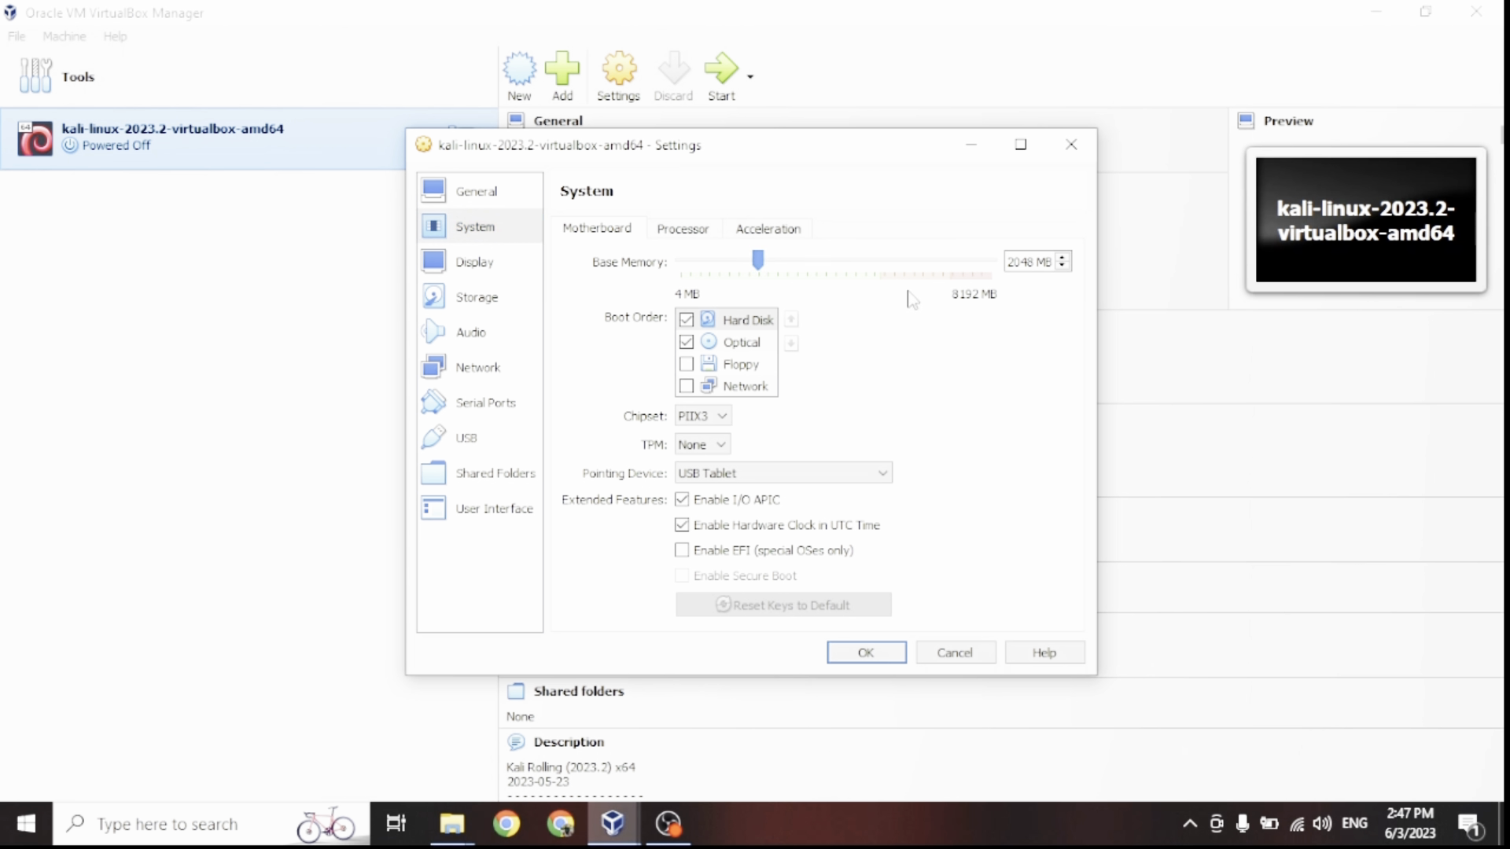
left_click_drag(760, 267, 823, 277)
left_click(739, 351)
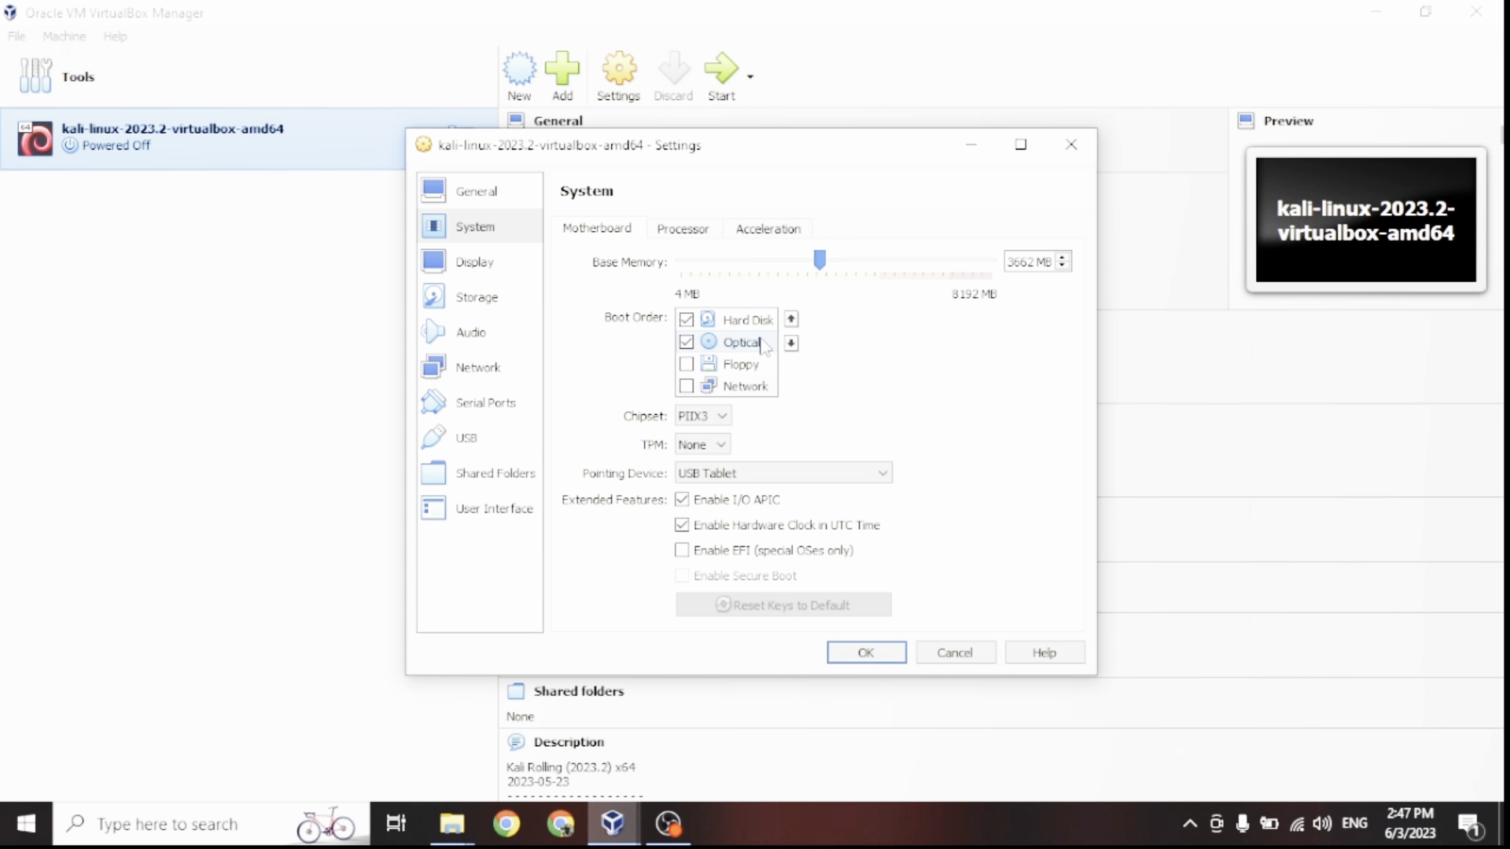
left_click_drag(820, 264, 847, 273)
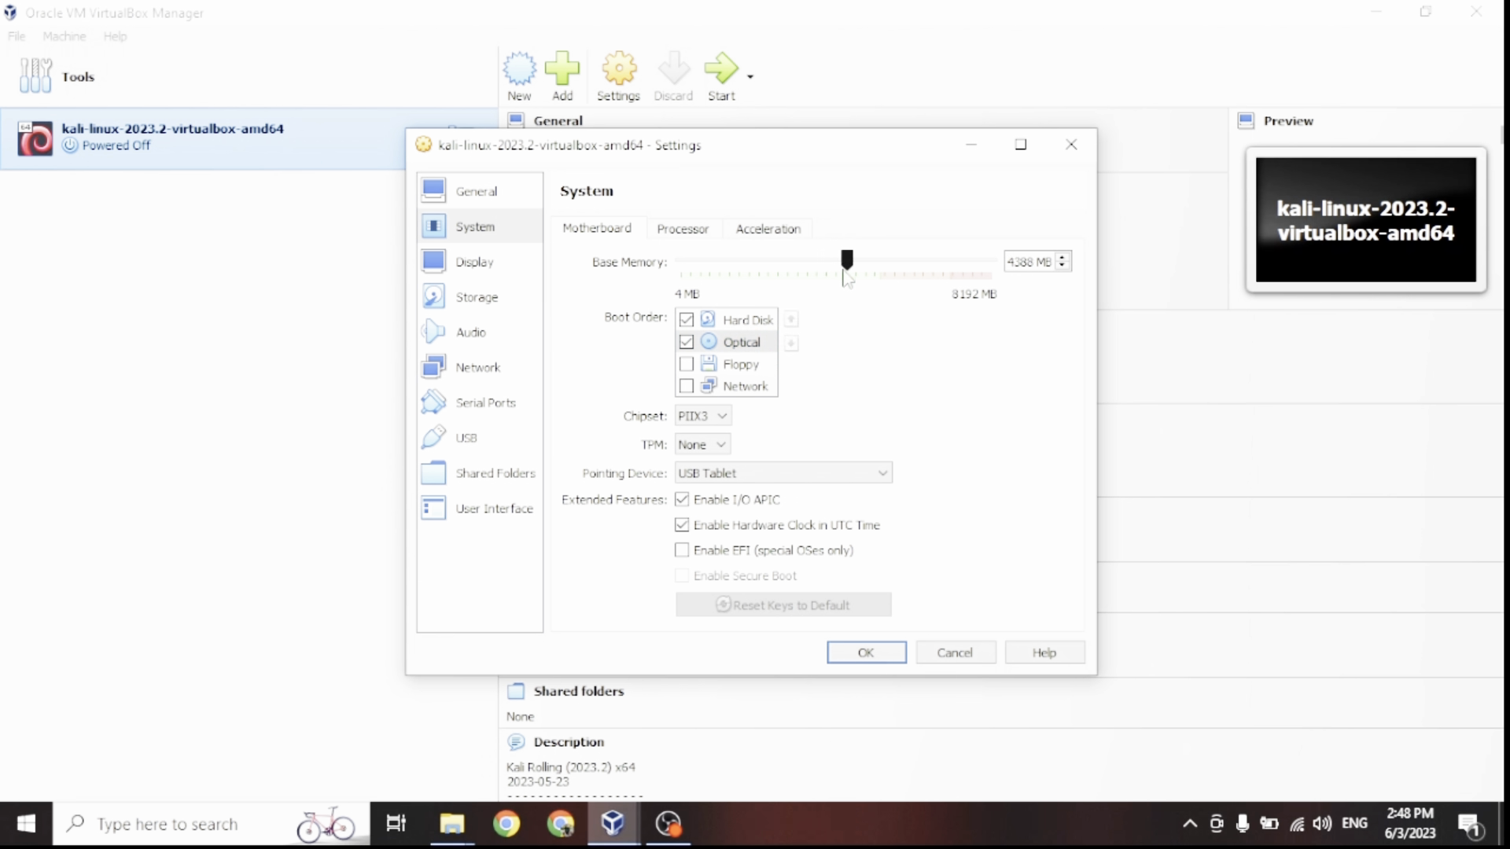
Step: Review the Kali machine's processor, acceleration, and motherboard boot order settings
left_click(683, 232)
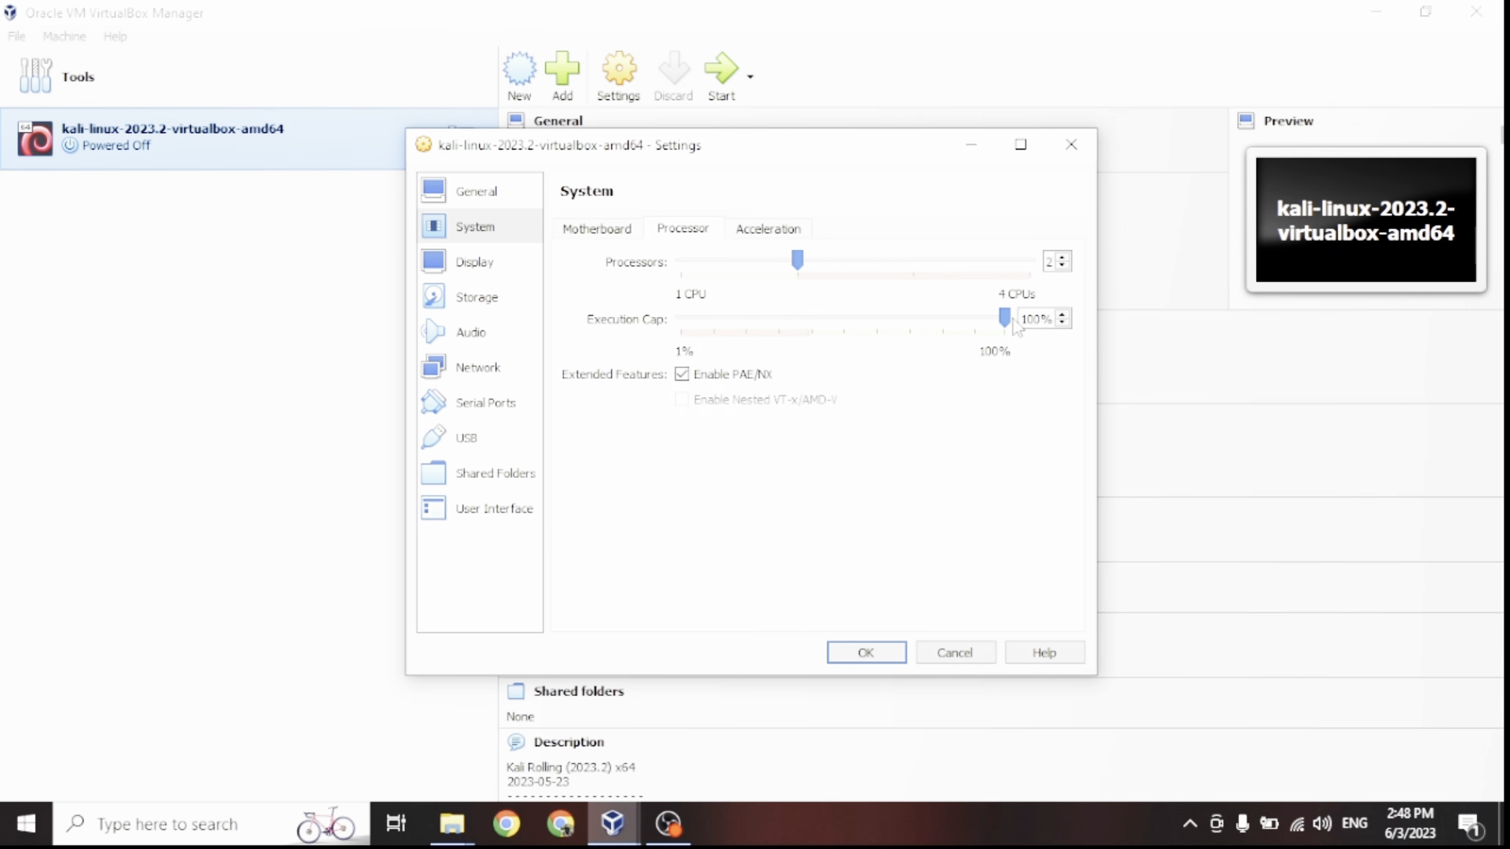
left_click(806, 230)
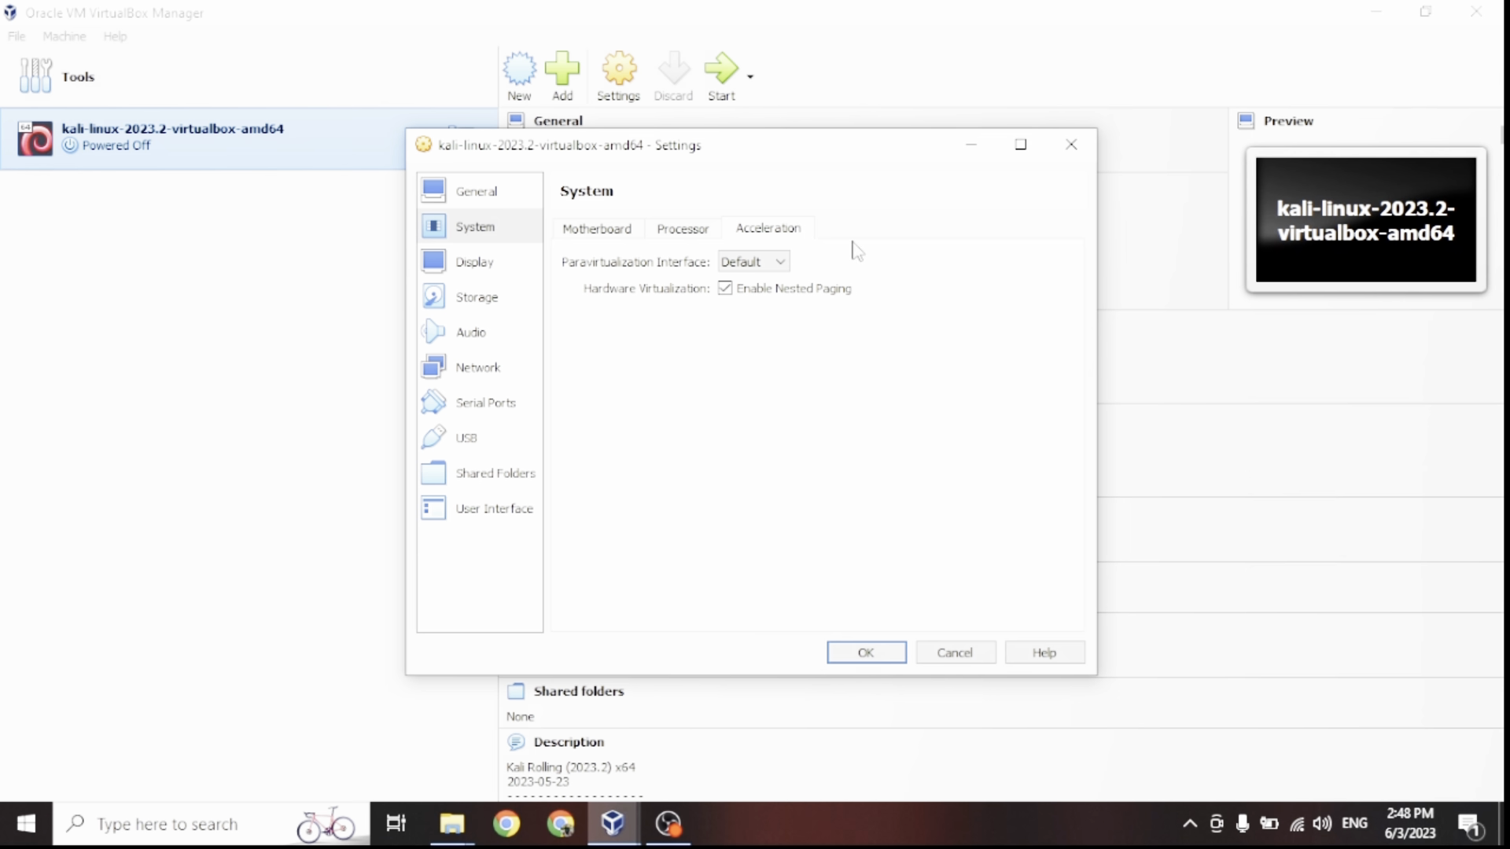
left_click(675, 233)
left_click(607, 232)
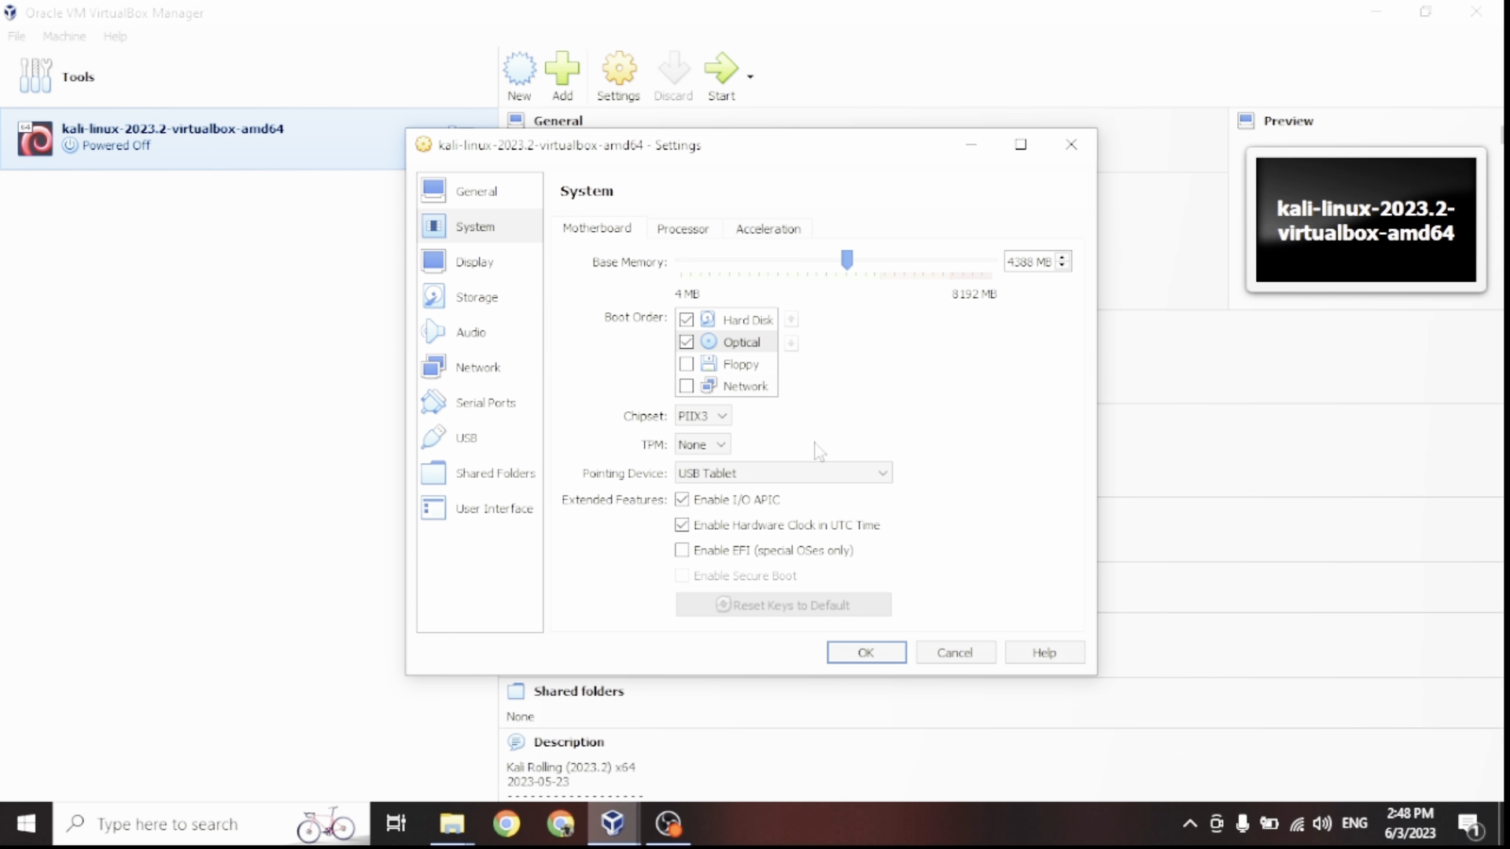
left_click(751, 376)
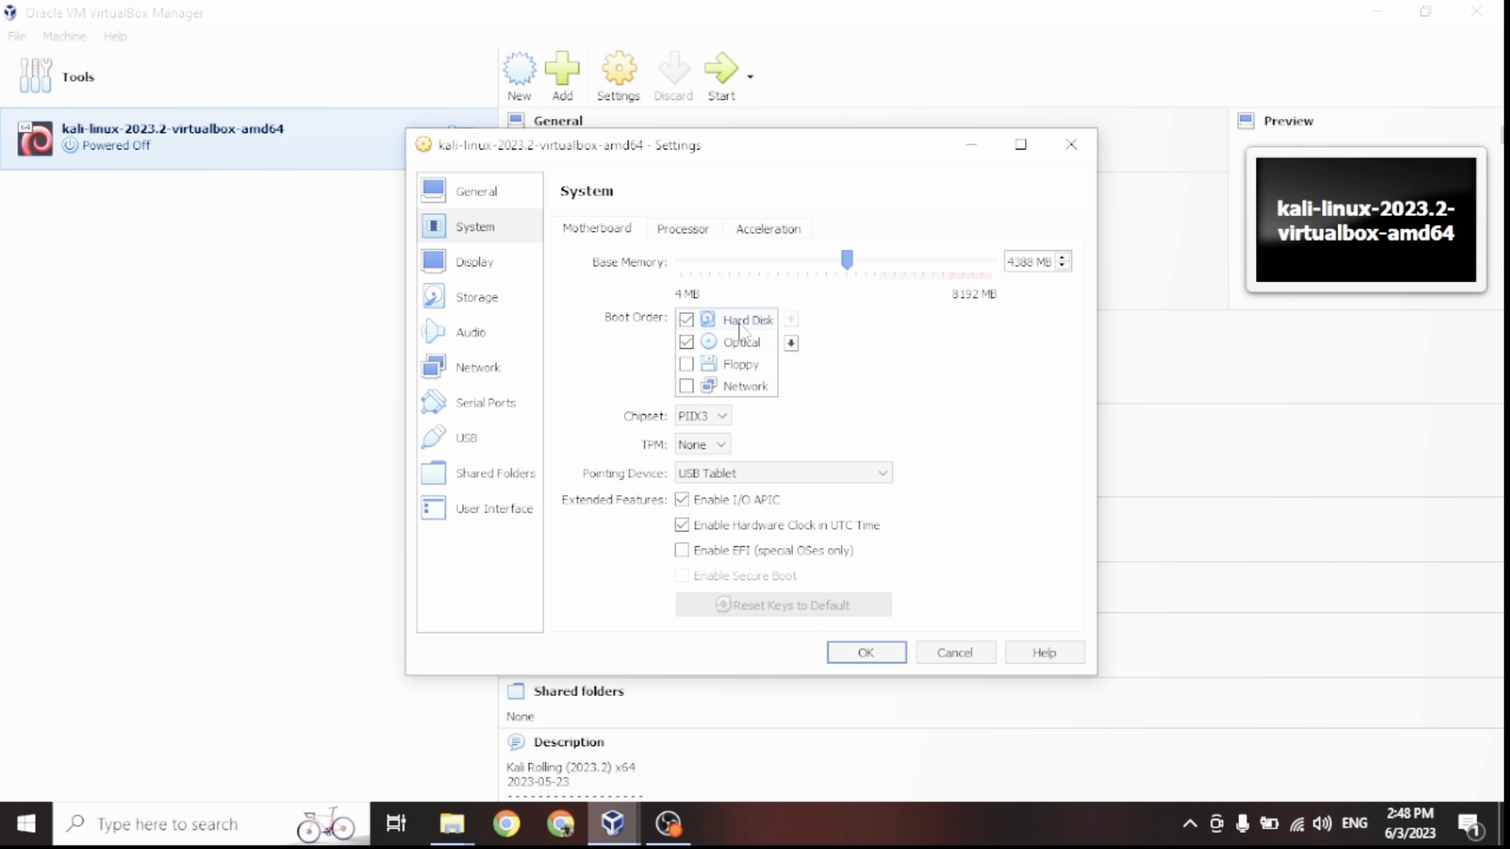
left_click(697, 234)
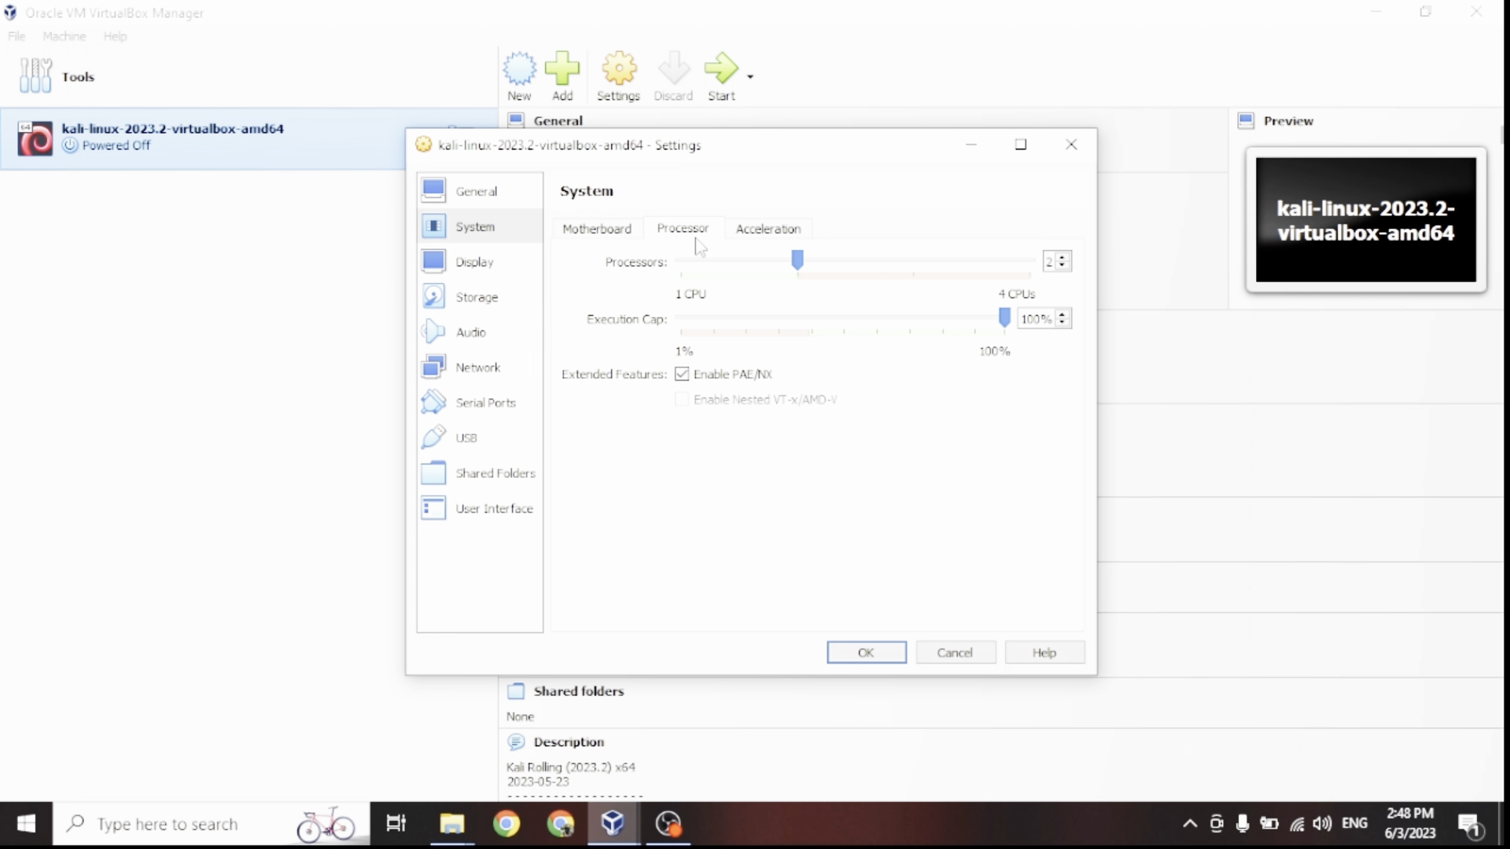
left_click(621, 235)
Step: Review the Kali machine's Display, Storage, Audio, Network, and Serial Ports settings
left_click(477, 265)
left_click(482, 308)
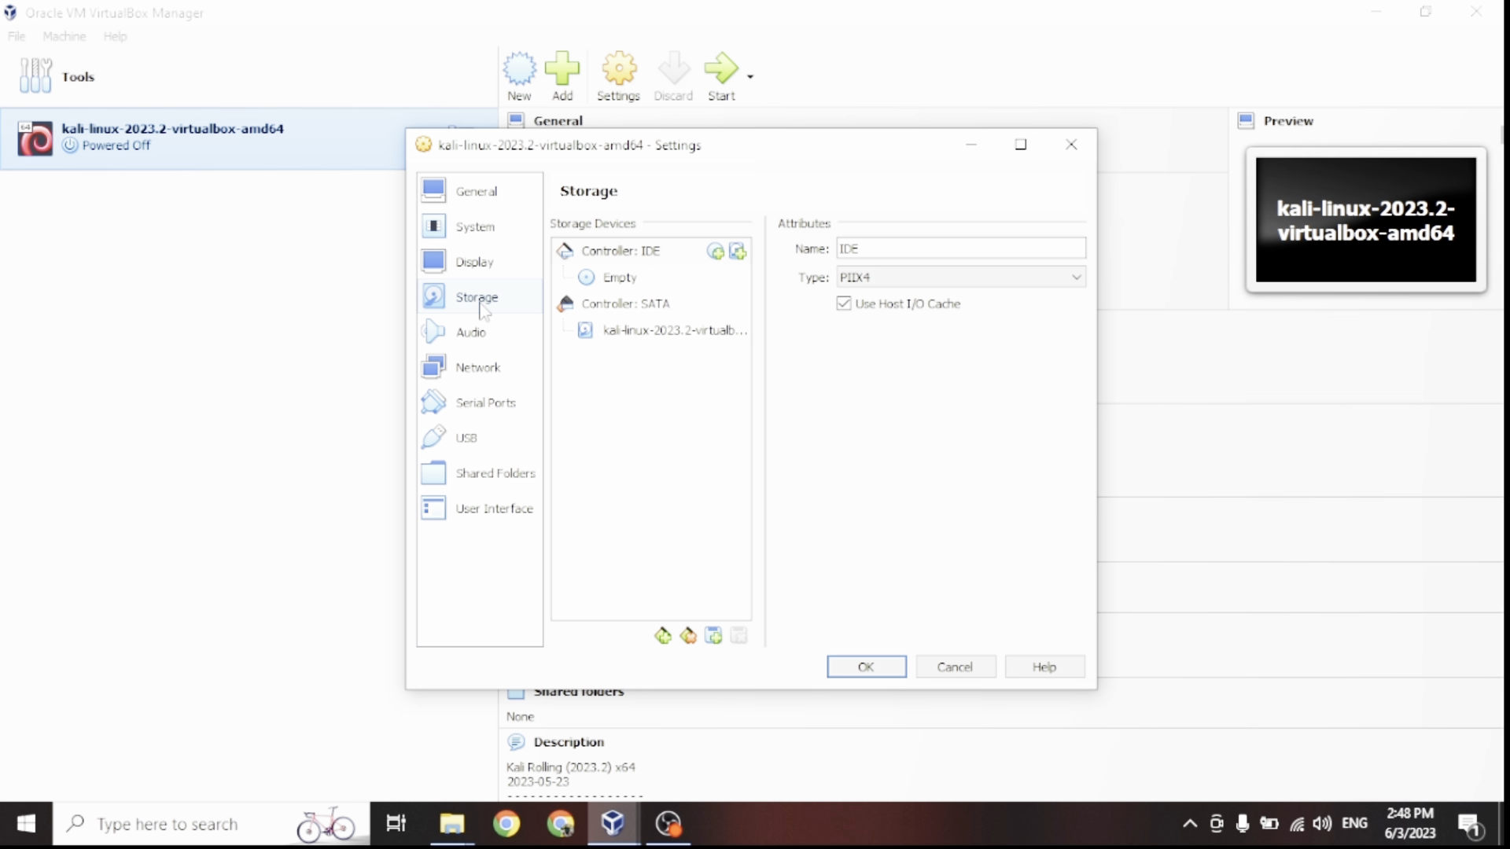
left_click(465, 264)
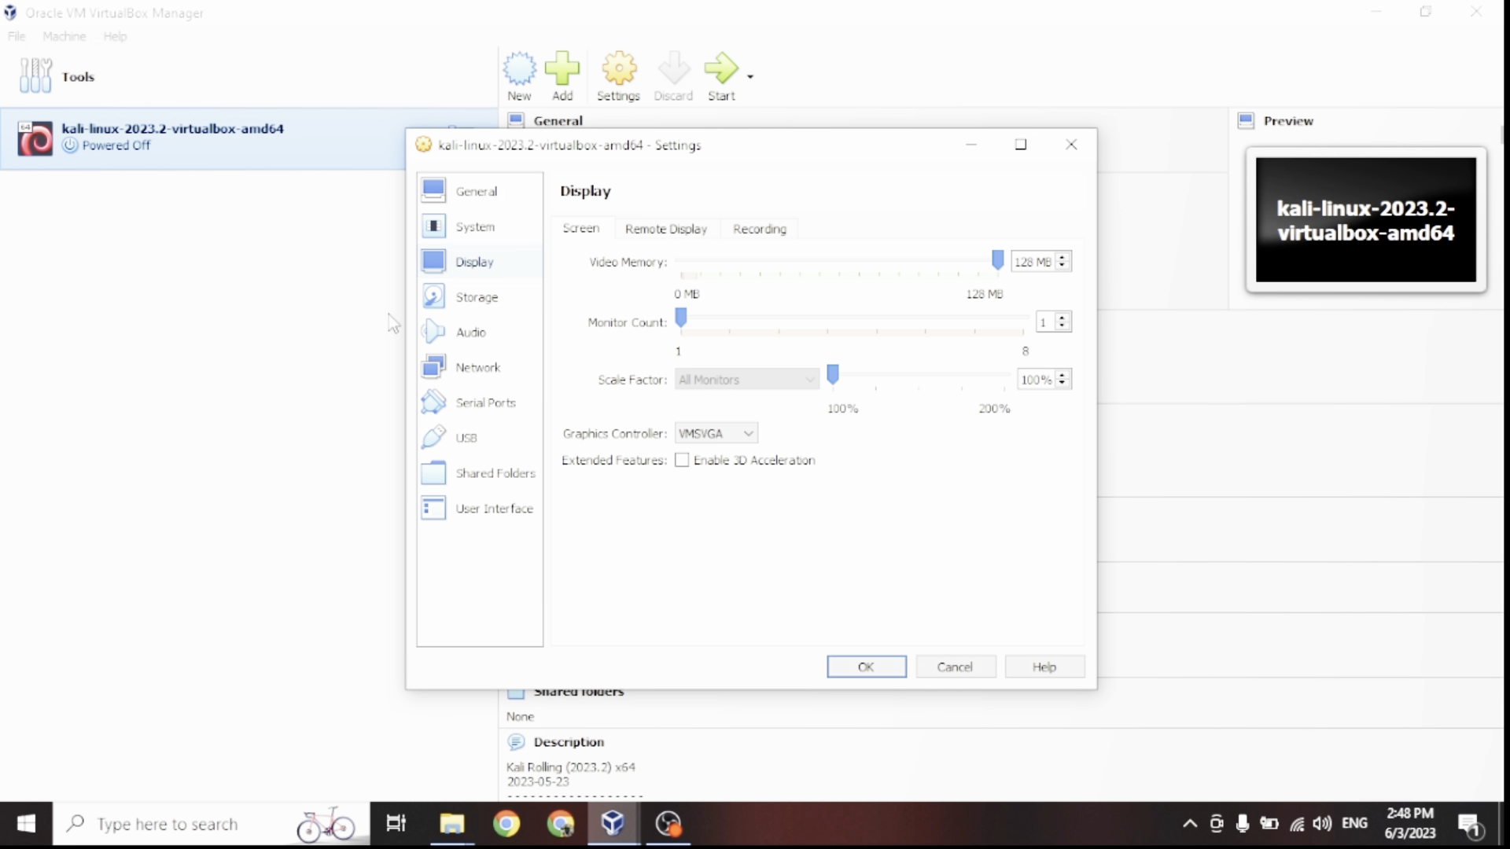
left_click(468, 307)
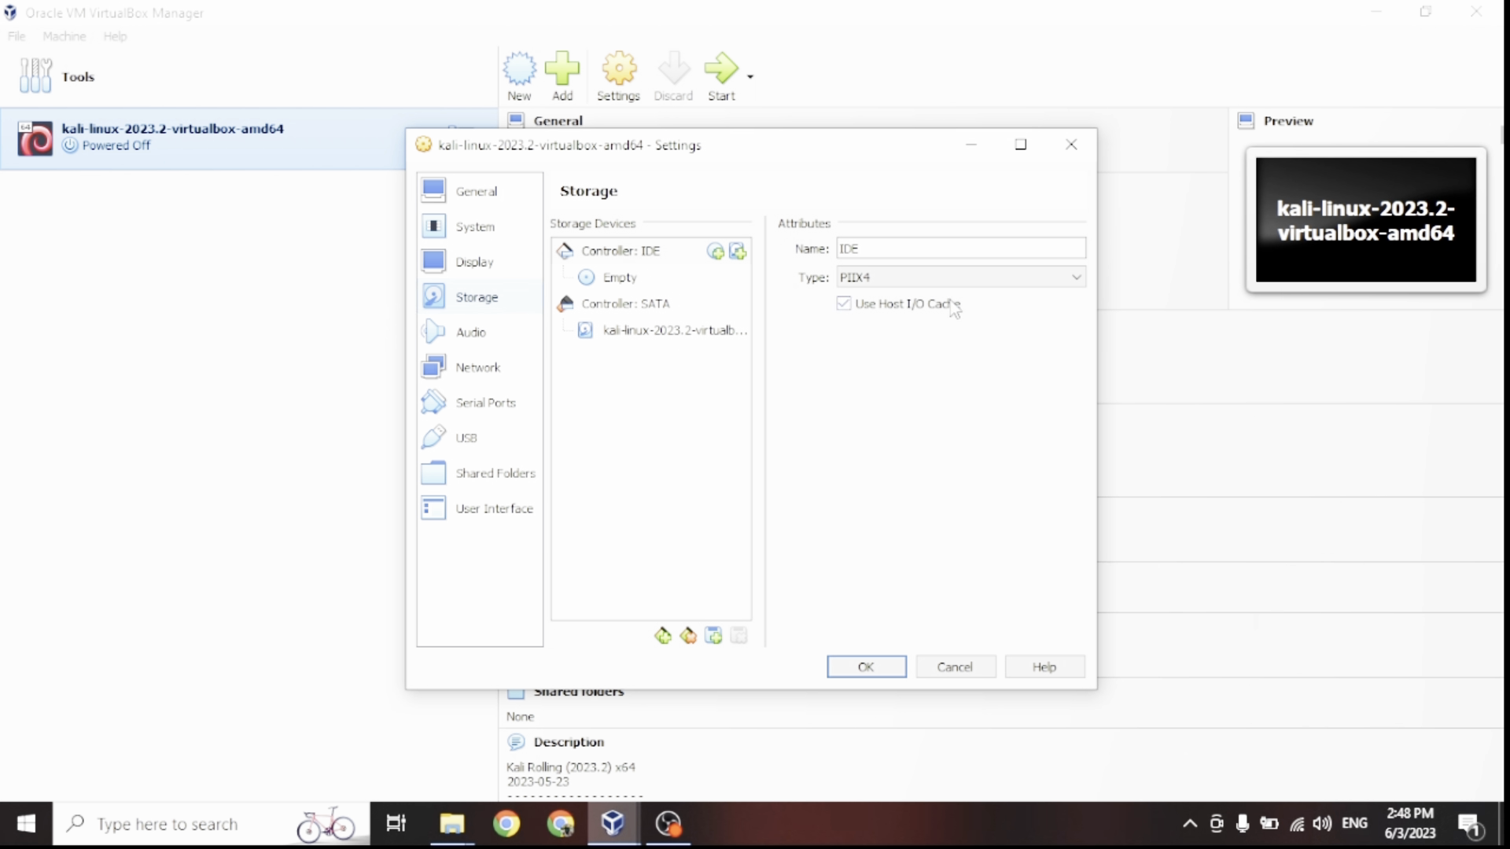
left_click(458, 343)
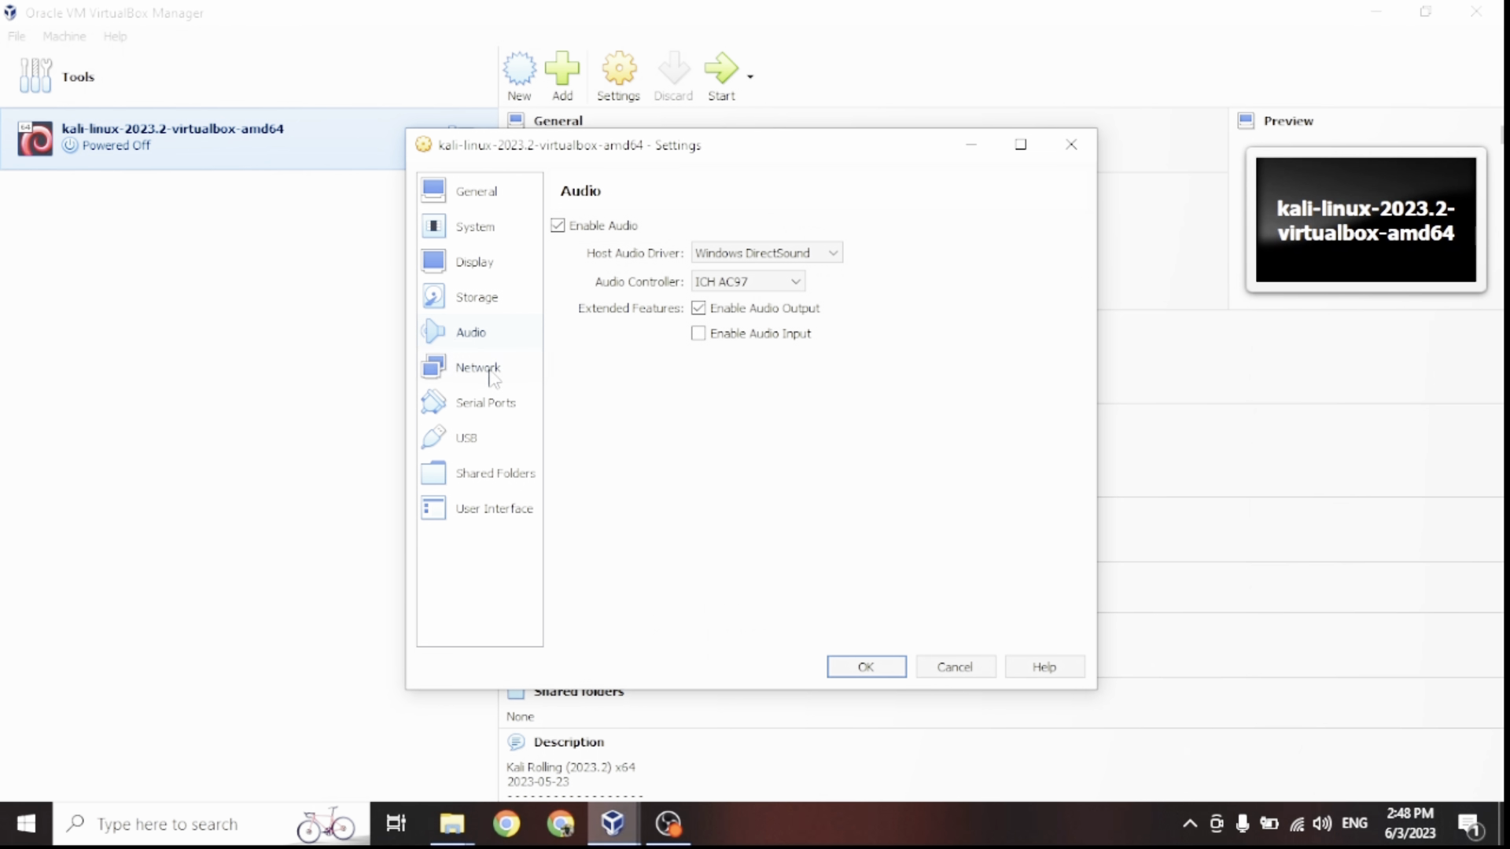
left_click(488, 370)
left_click(486, 411)
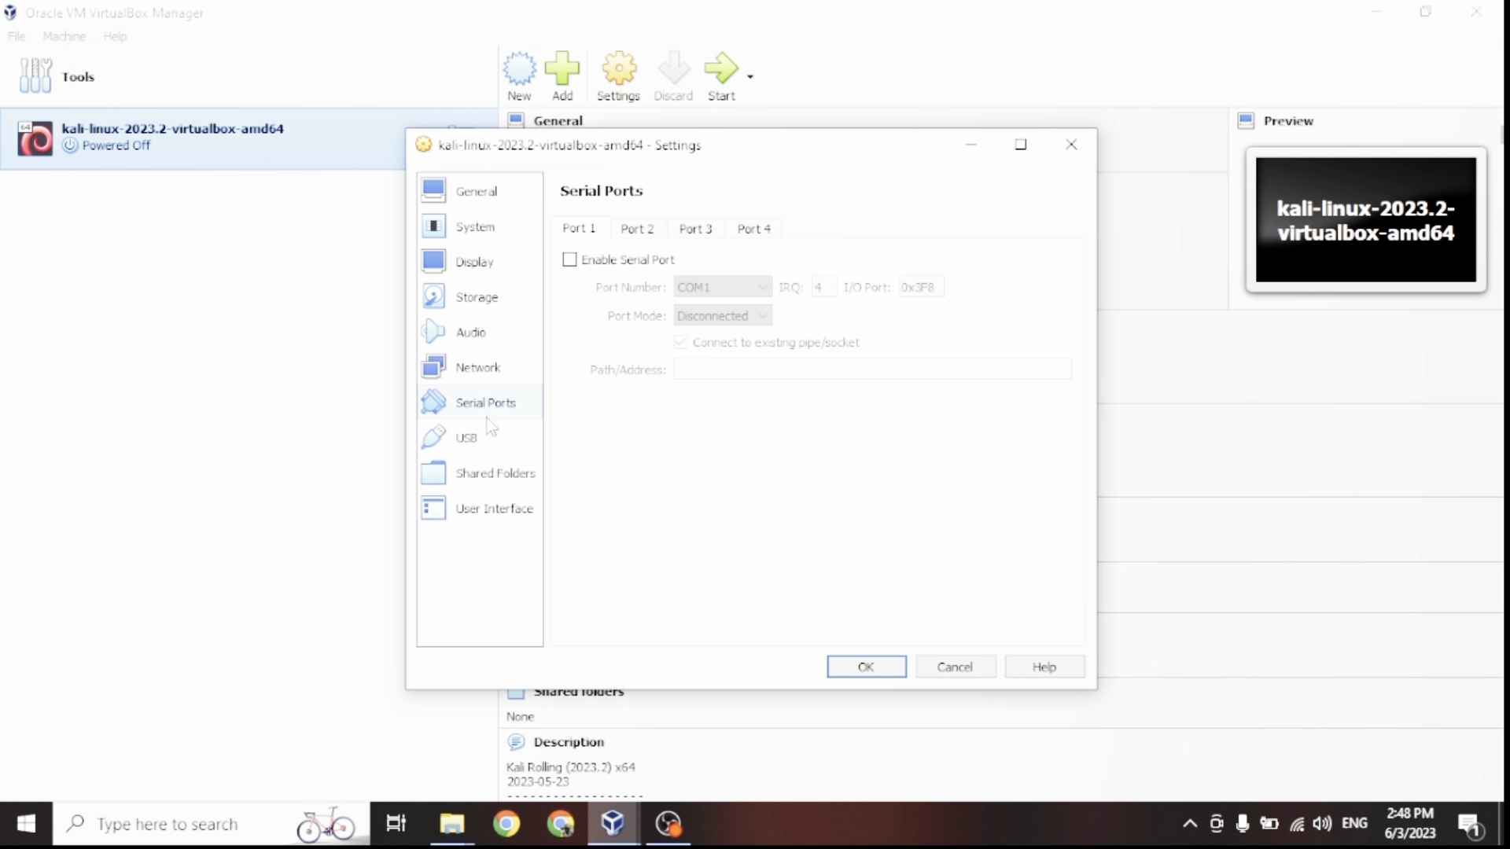
Step: Set the Kali machine's base memory to 4940 MB in the System settings and apply the changes
left_click(477, 235)
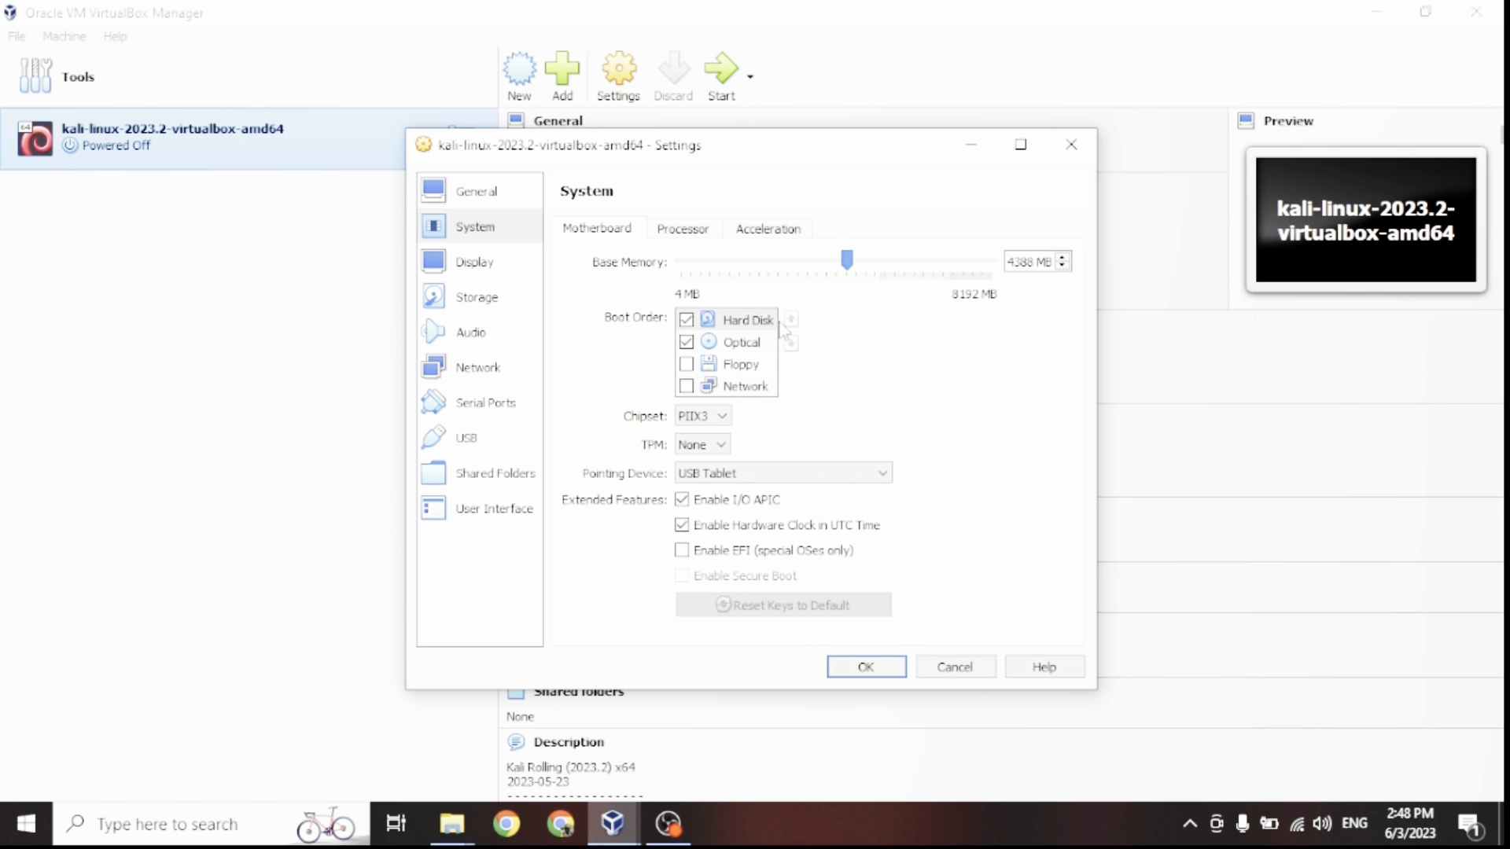
left_click_drag(848, 267, 873, 288)
left_click(741, 342)
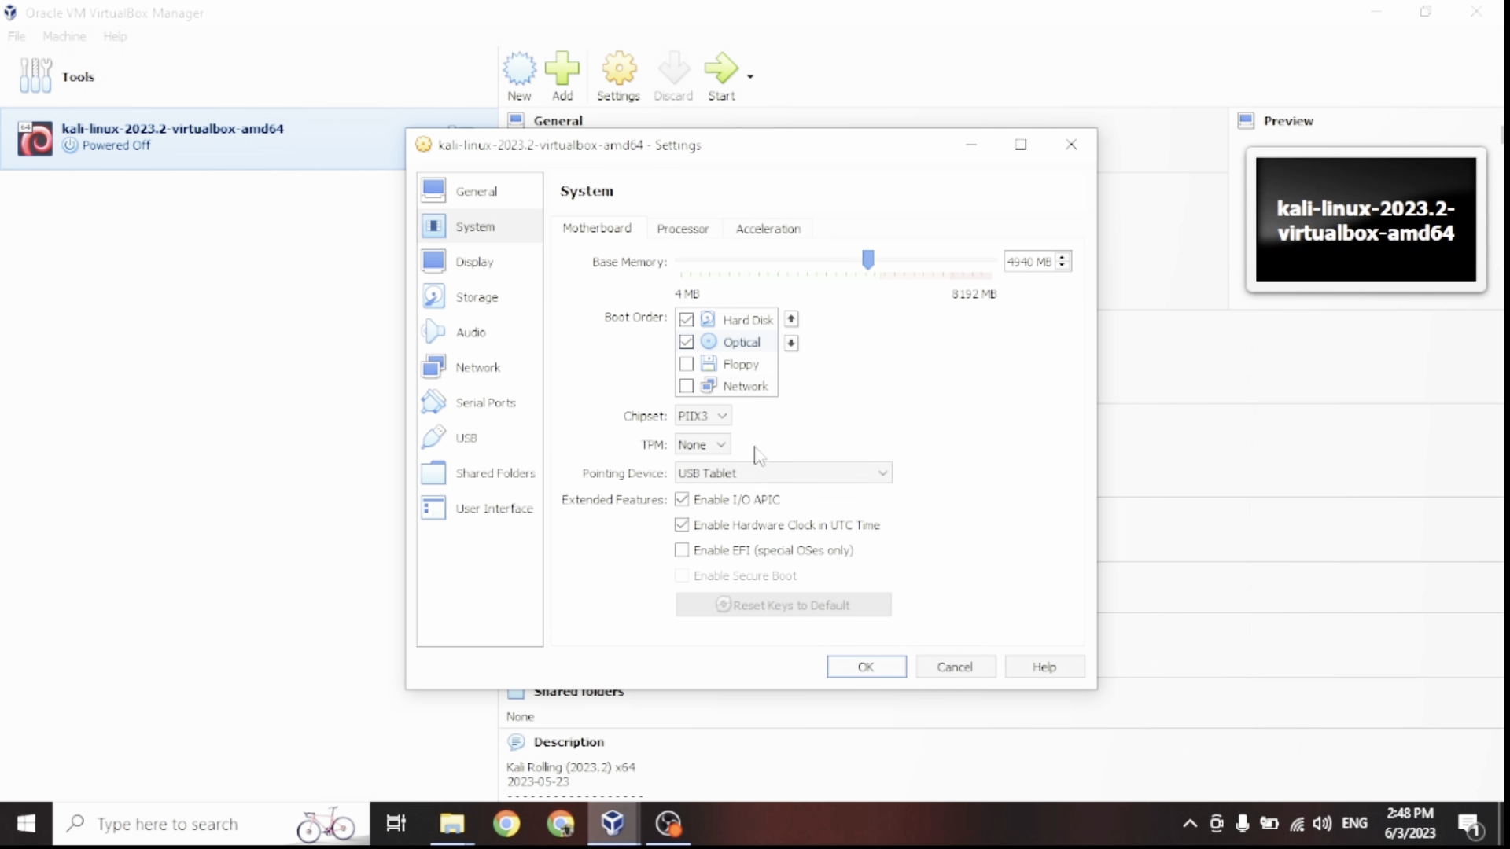
left_click(891, 660)
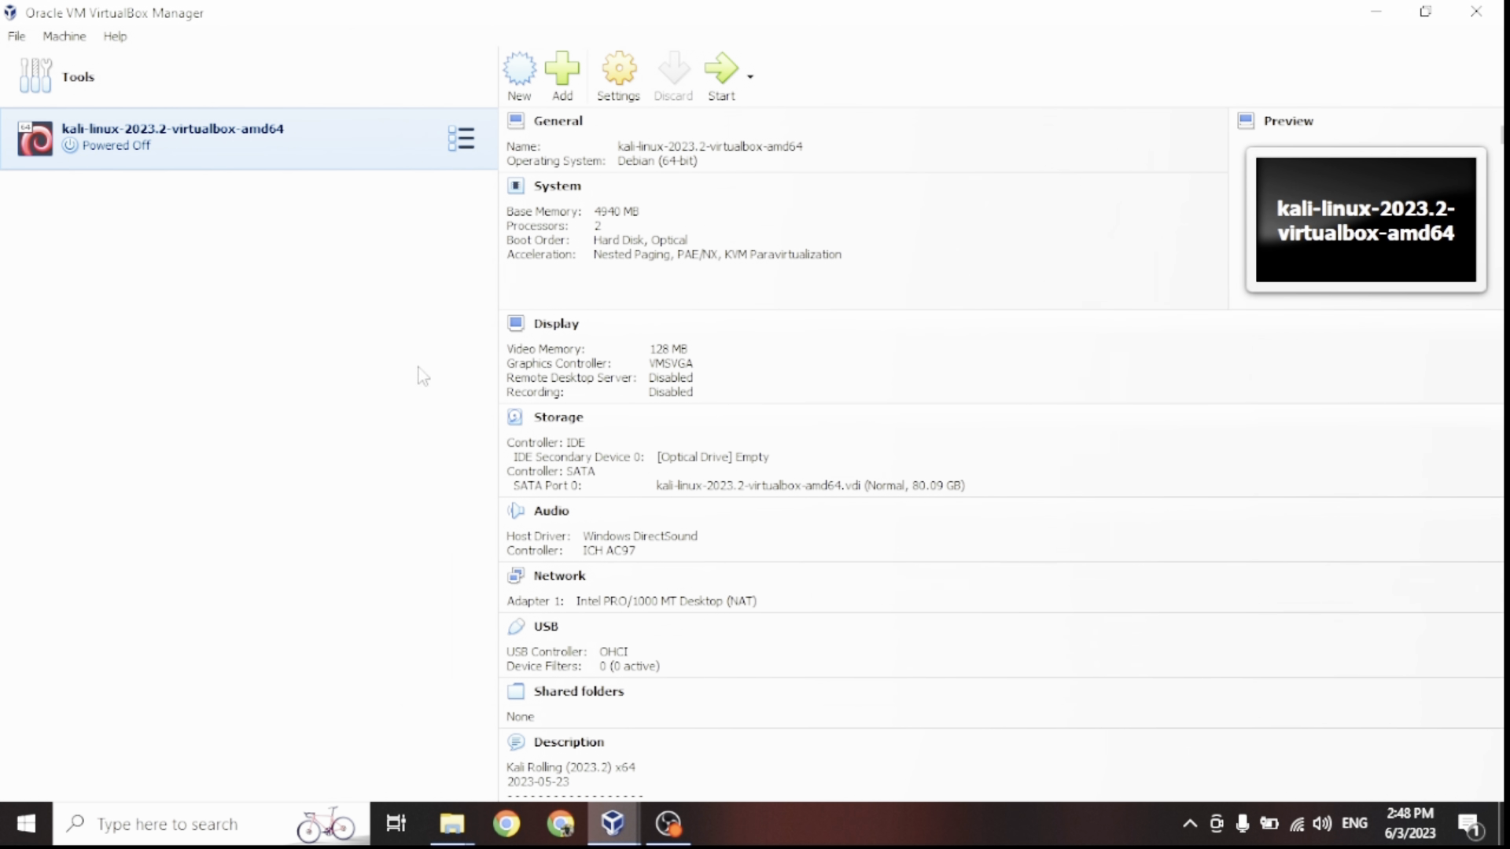
Step: Start the Kali Linux virtual machine and log in with the username and account password
left_click(722, 73)
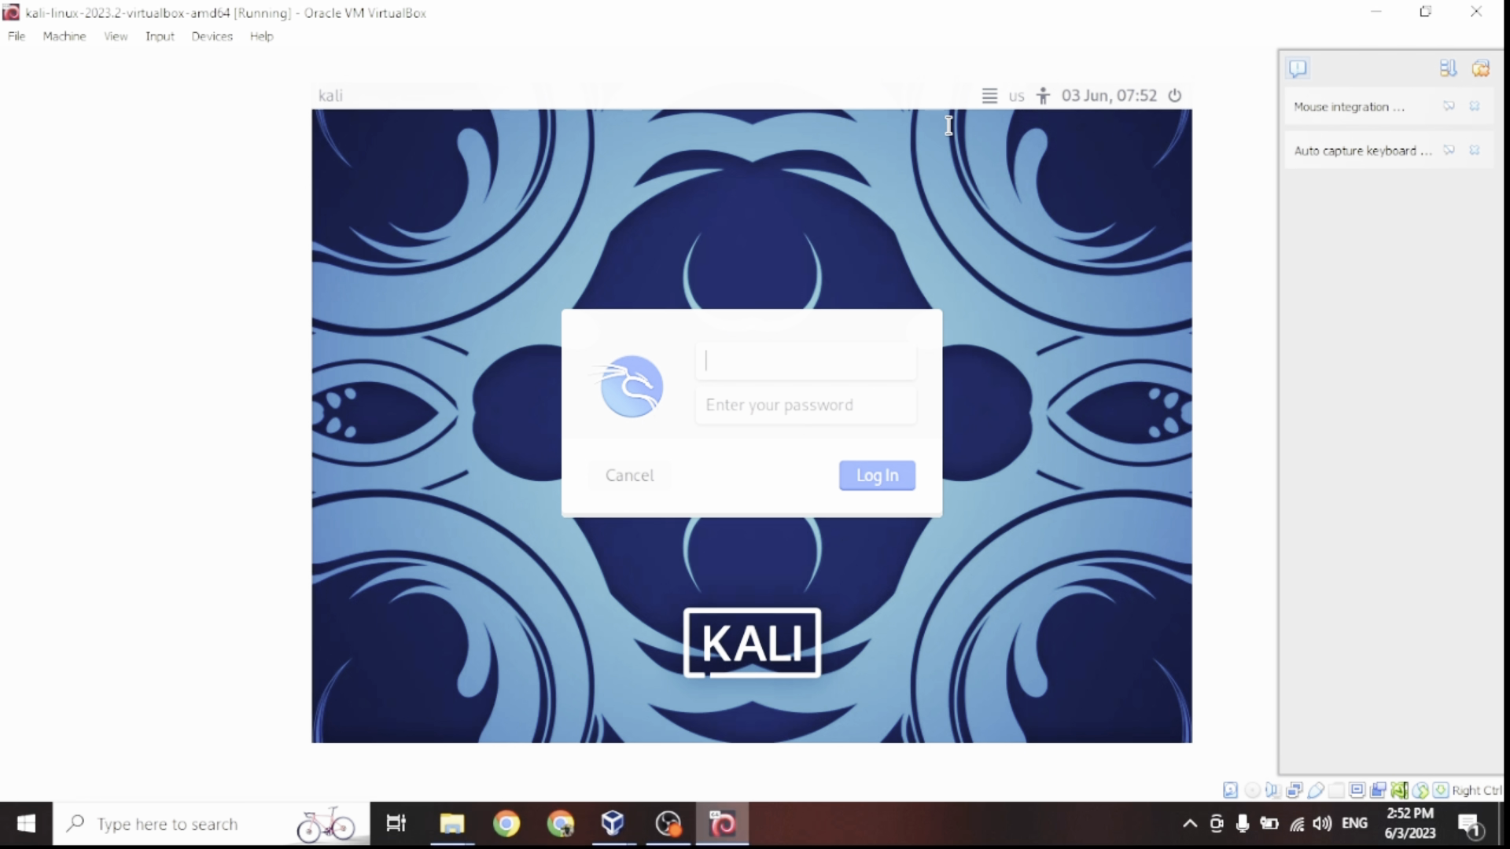
type("ka")
key("BackSpace")
key("BackSpace")
type("kali")
left_click(824, 409)
type("kal")
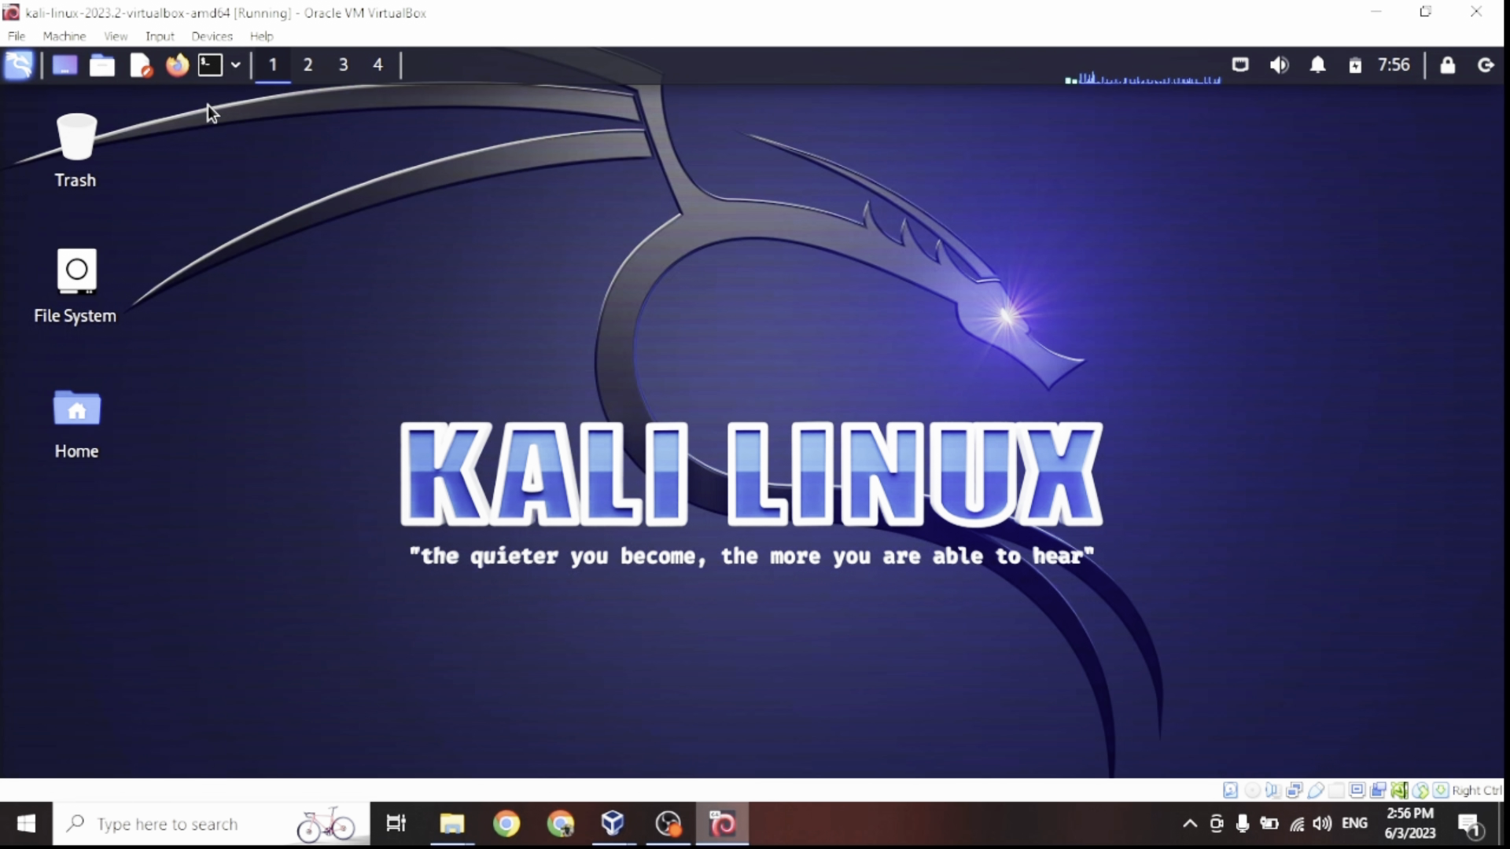
Step: Show the additional terminal choices available from the Kali desktop panel
left_click(234, 66)
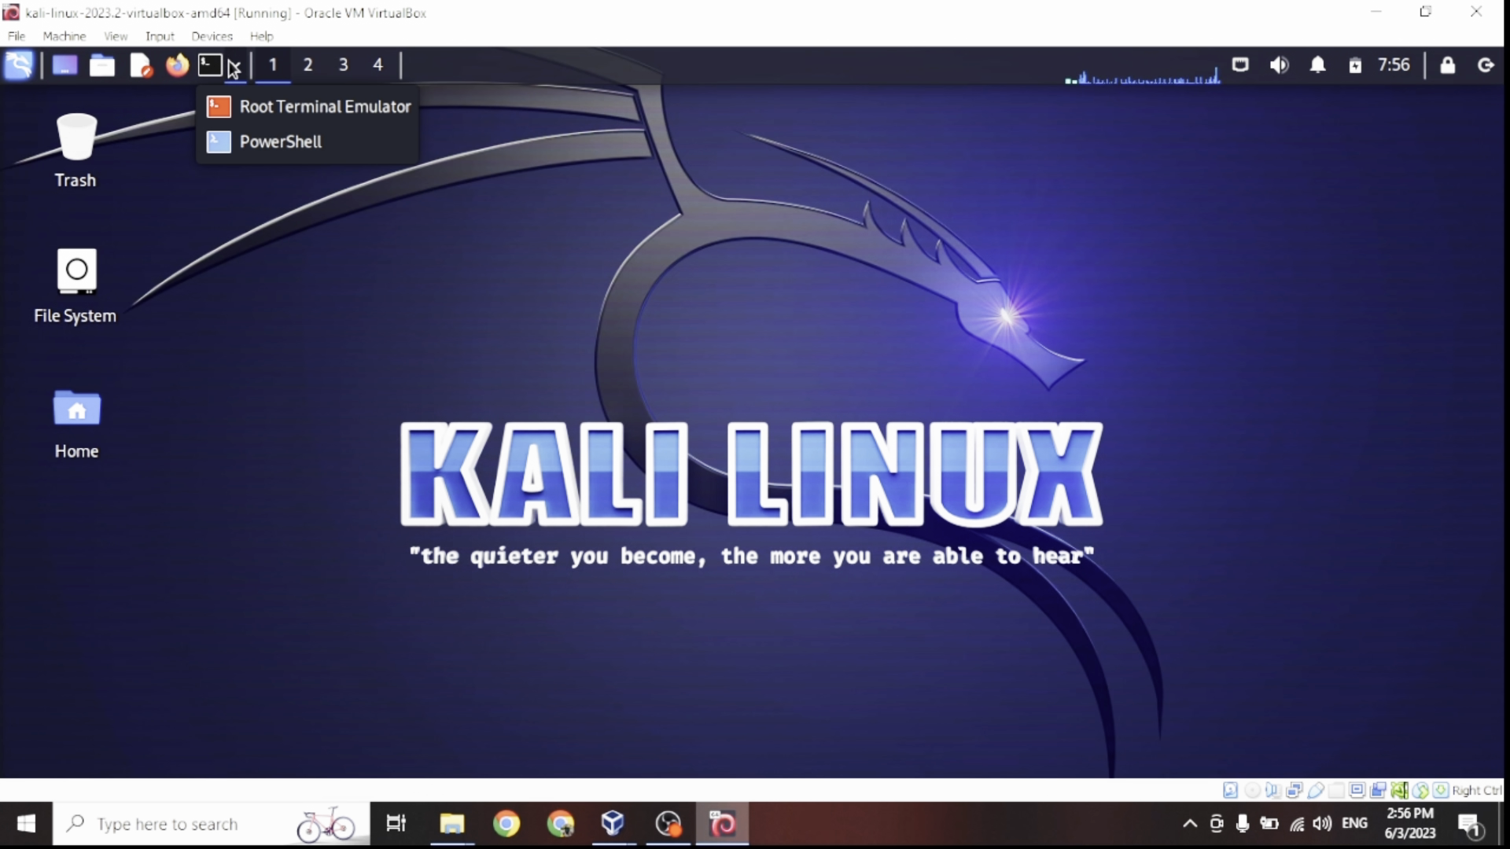